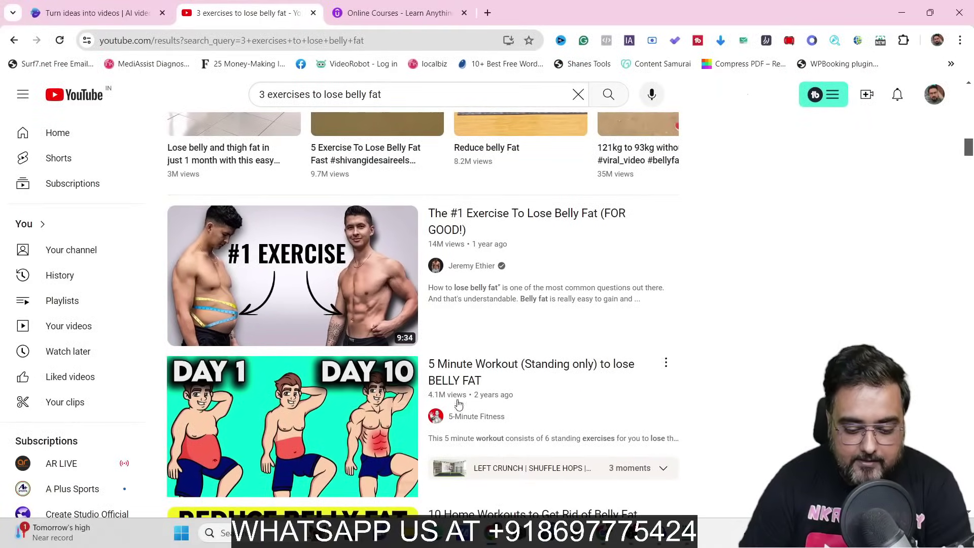
mouse_move(457, 409)
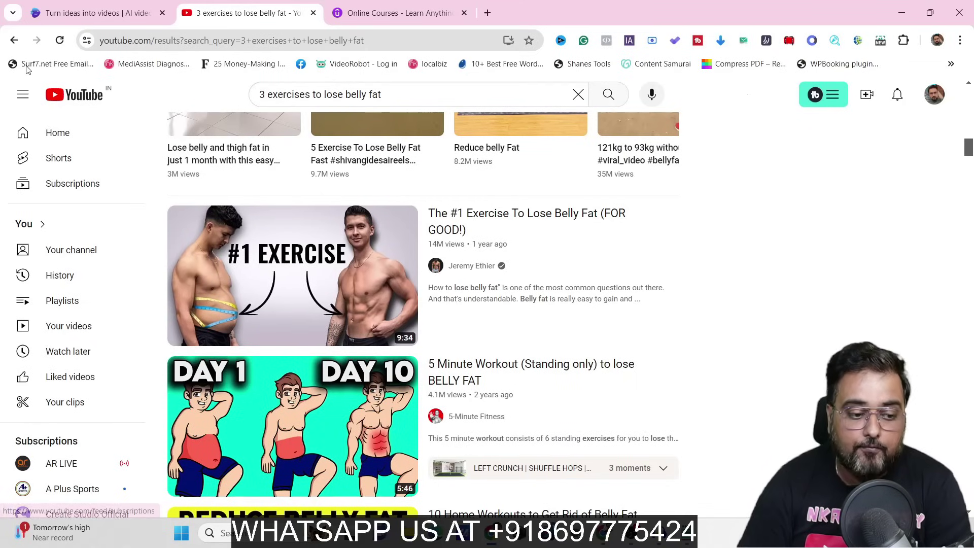
- Switch to invideo AI and open an empty Create AI video prompt box
click(82, 15)
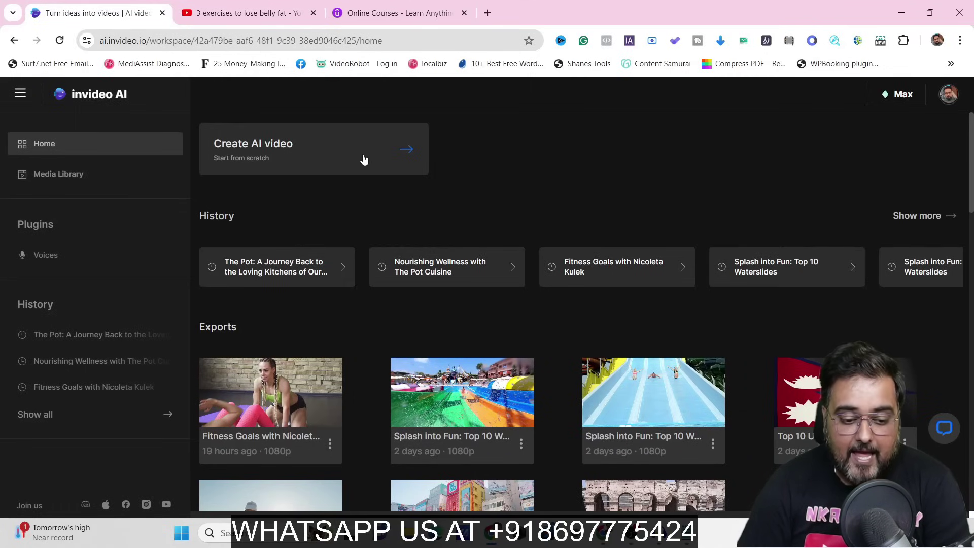
click(348, 156)
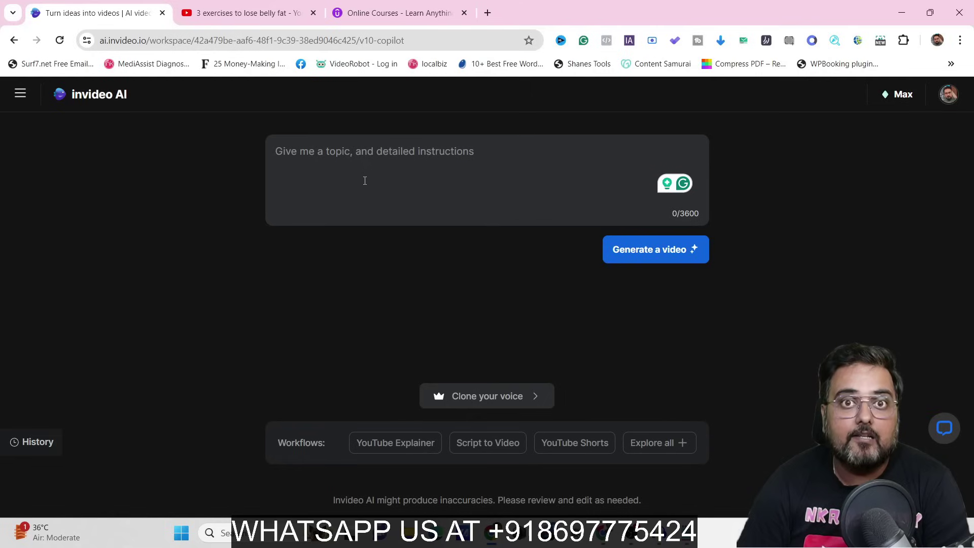
click(401, 141)
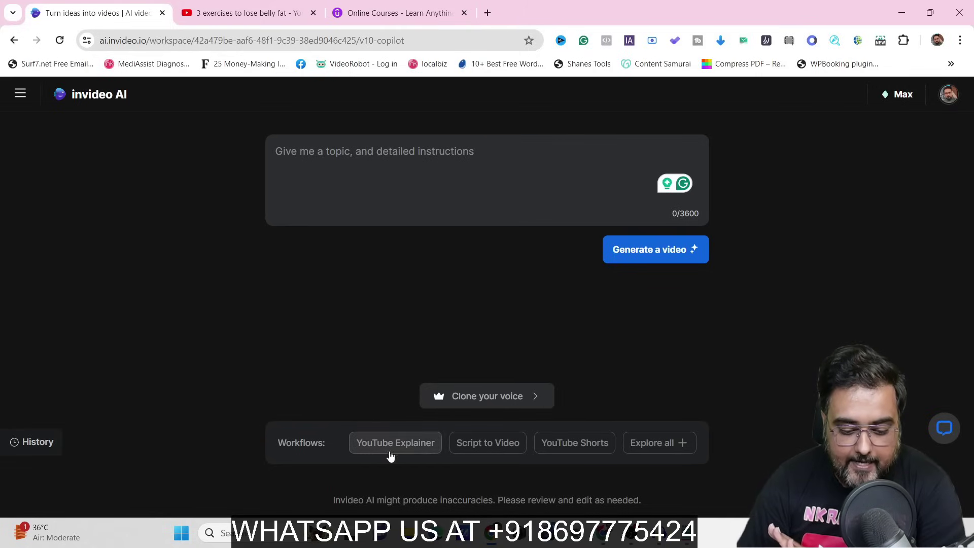
mouse_move(247, 419)
mouse_down()
mouse_move(398, 455)
mouse_move(746, 470)
mouse_up()
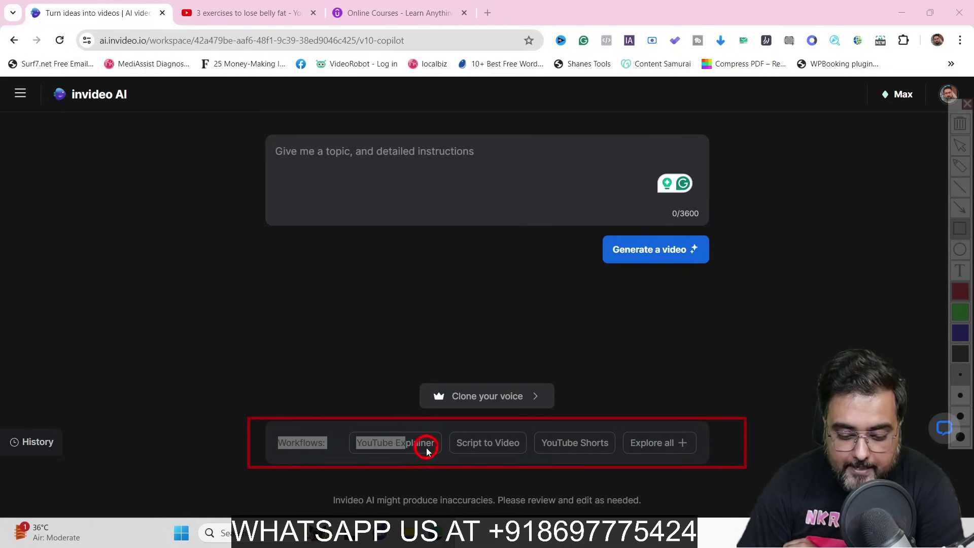
right_click(631, 456)
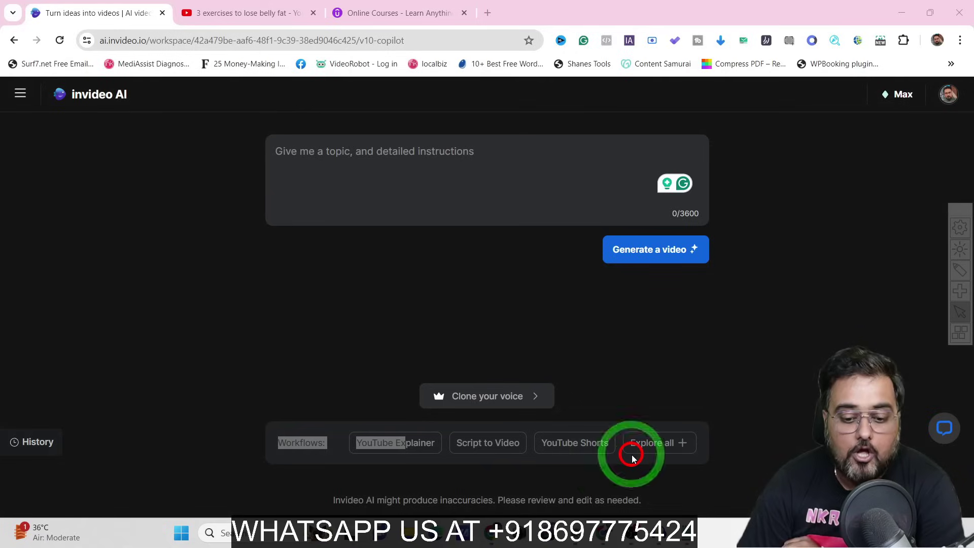
click(404, 452)
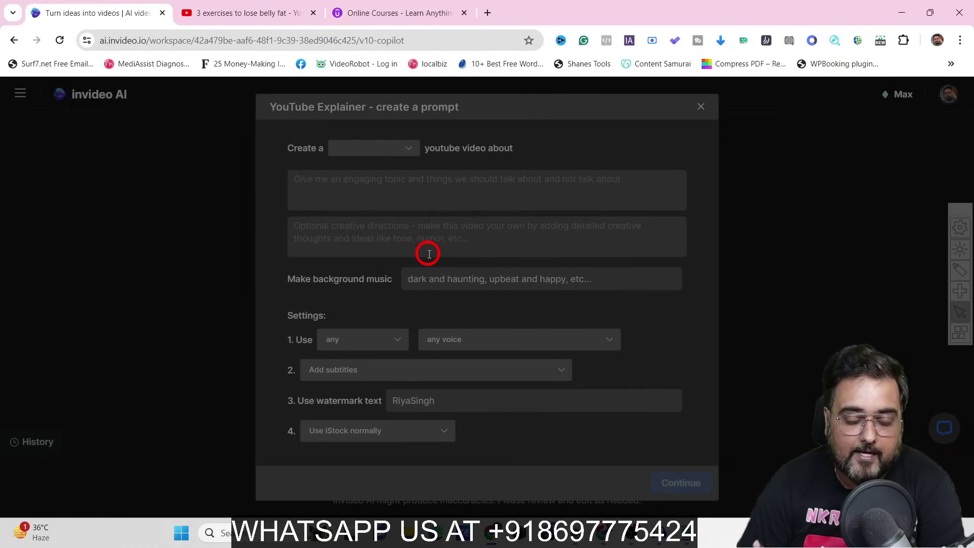
click(700, 108)
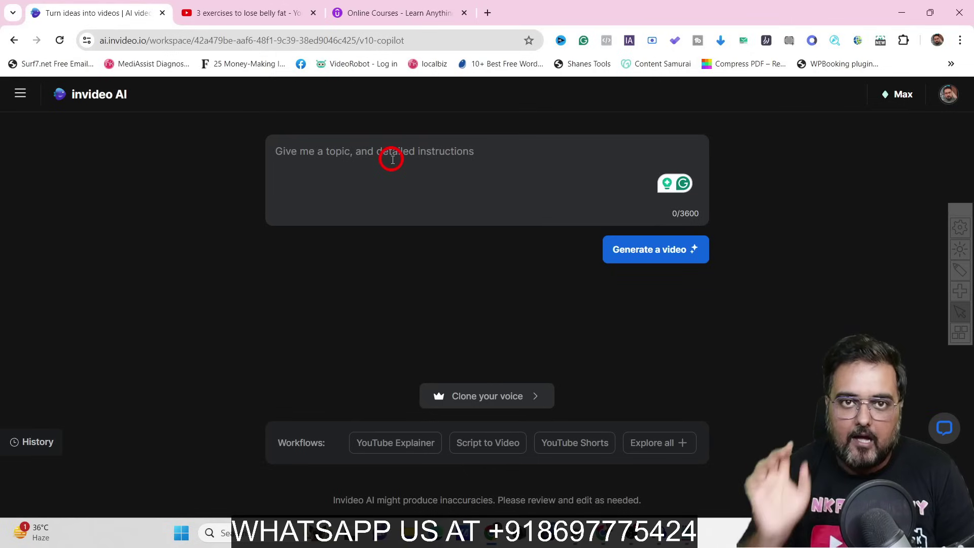
- Enter the 120-second '3 best exercise to reduce belly fat' explainer prompt, highlighting its key instructions
text(please create a youtube explainer video within )
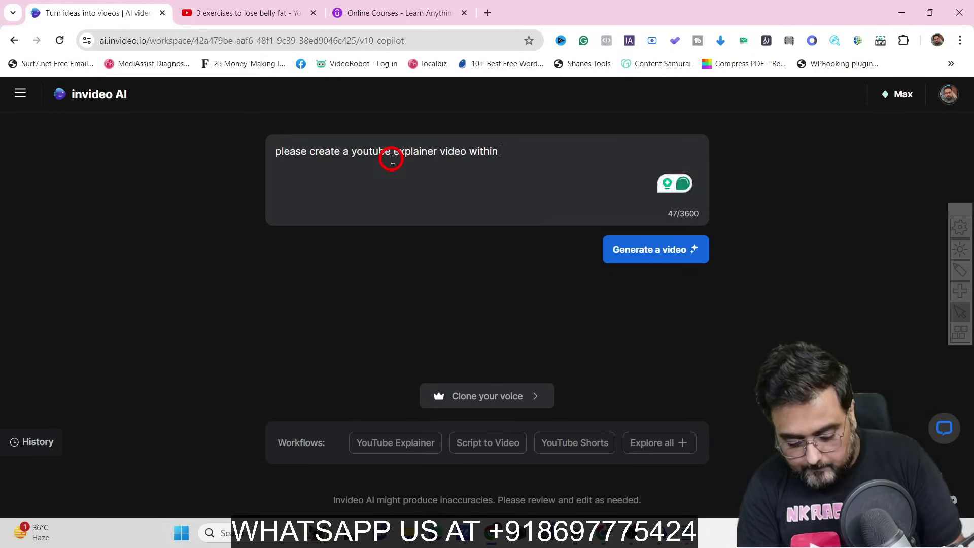
text(120 seconds on "3 best exercise to reduce belly fat". Make sure that the clips show the exercise talked about. Each exercise should have its benefits stated within the video.)
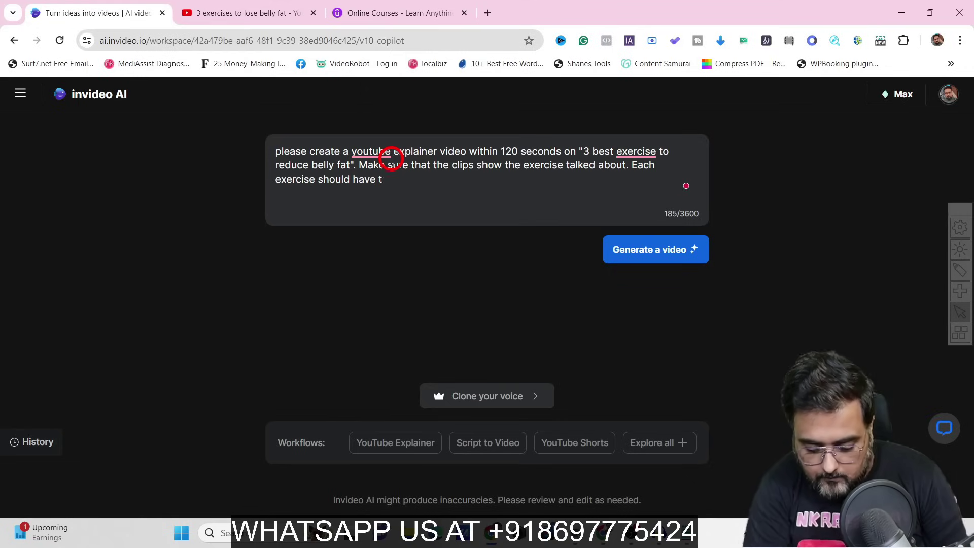
text(. The voiceover should be in an authoritative male voice in English language.)
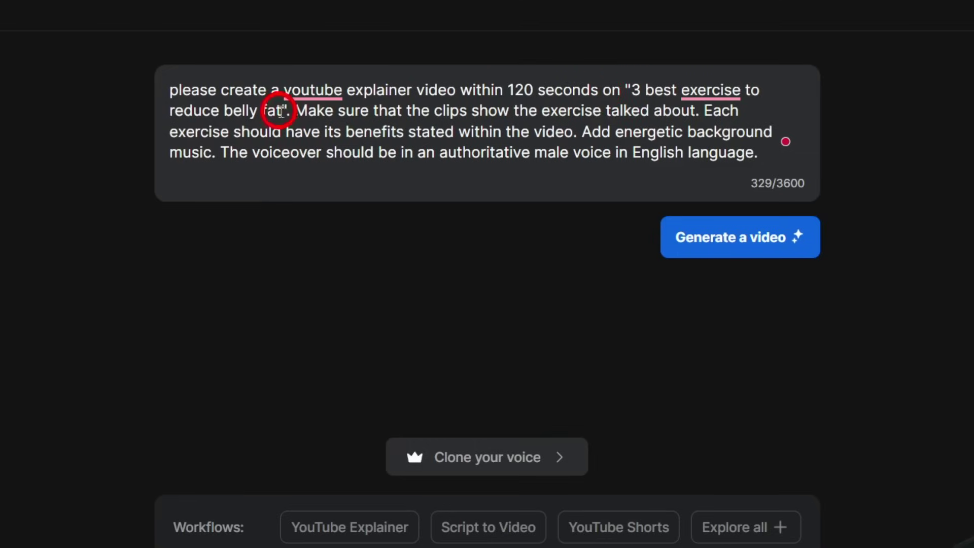
drag(283, 93, 412, 90)
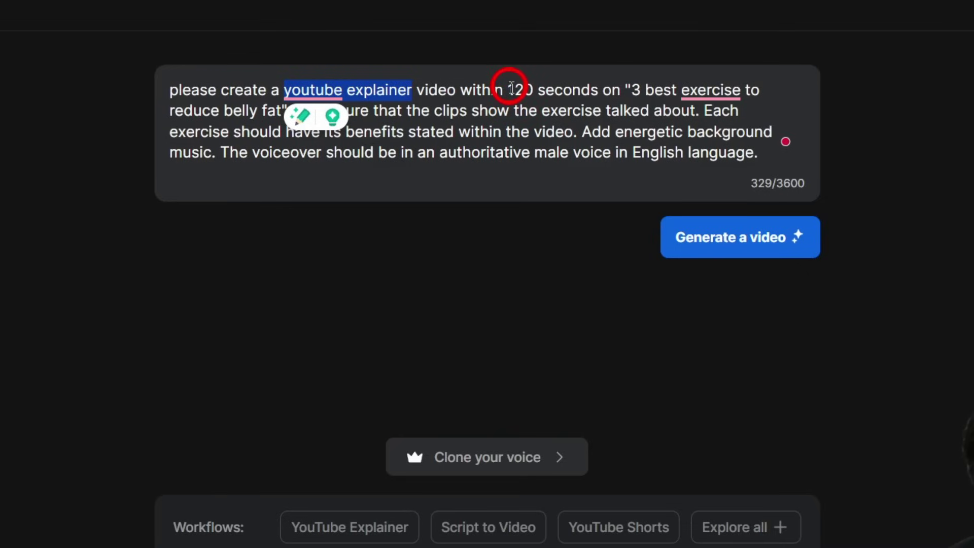
drag(509, 90, 684, 109)
click(339, 113)
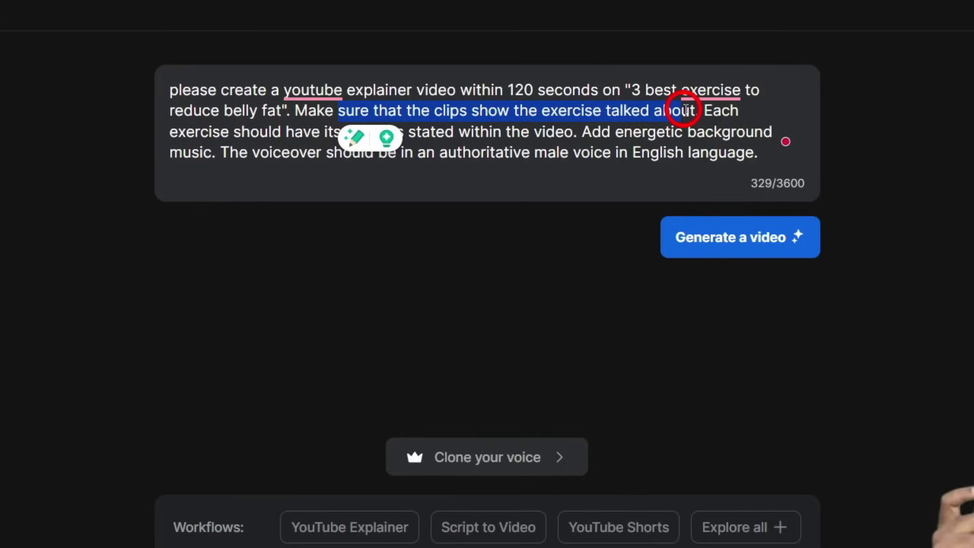
shift+click(693, 110)
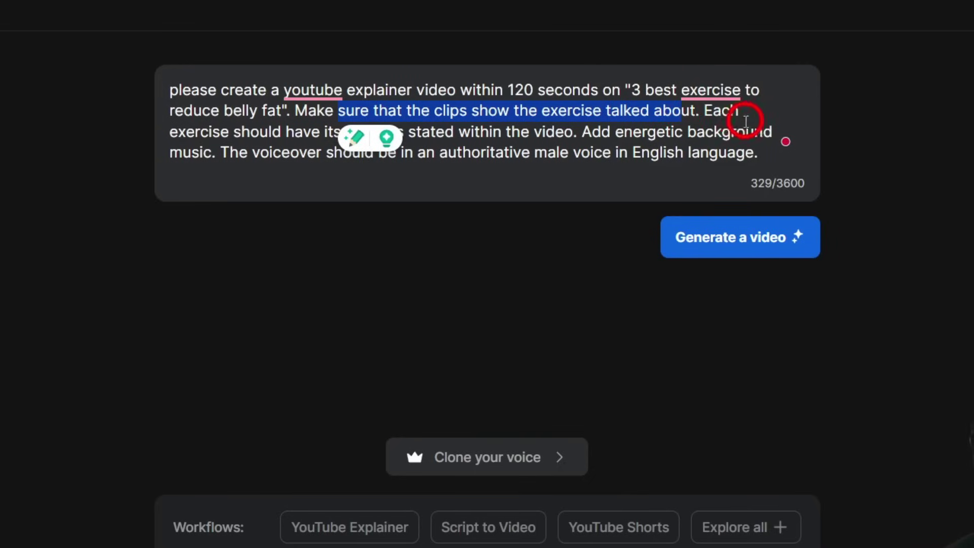
click(710, 111)
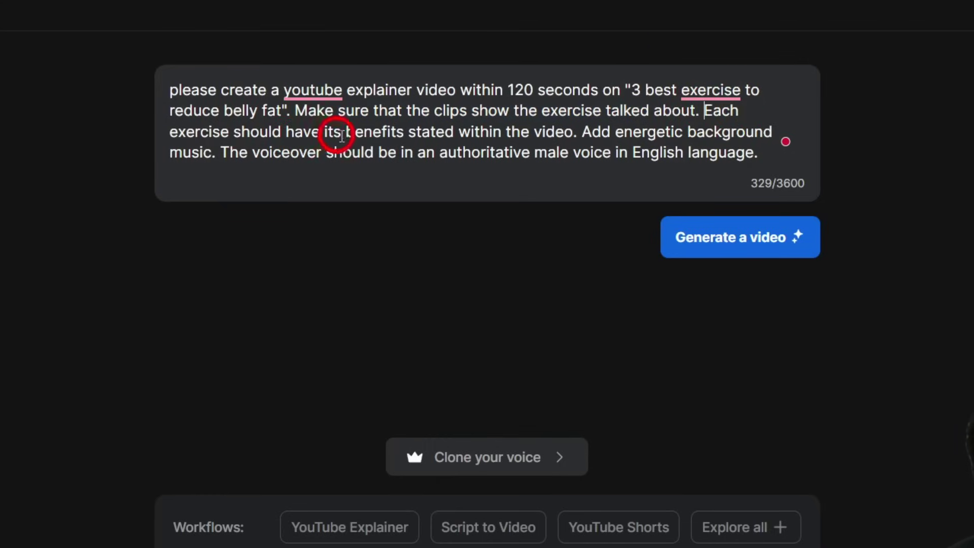
mouse_move(376, 133)
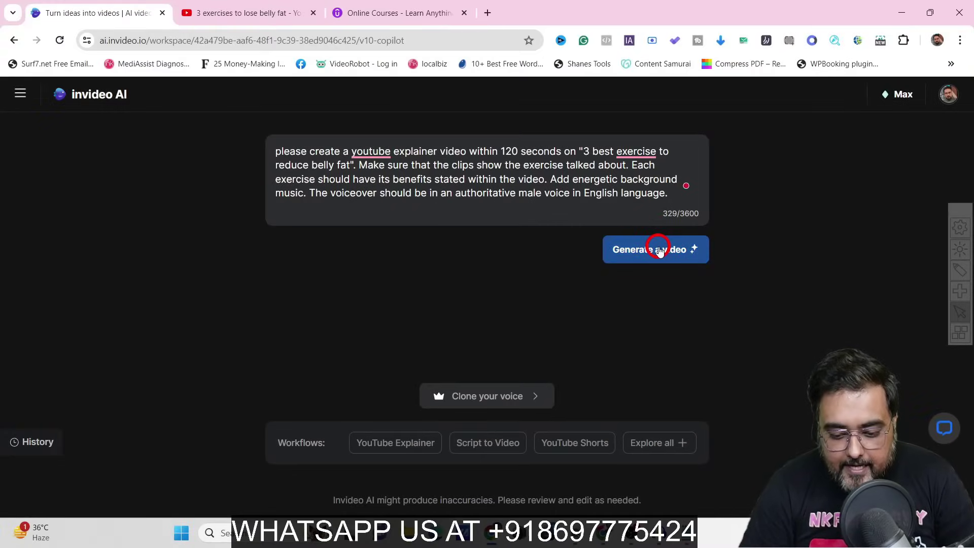
- Generate the 'Belly Fat Be Gone' brief and target it at Weight loss seekers
click(659, 250)
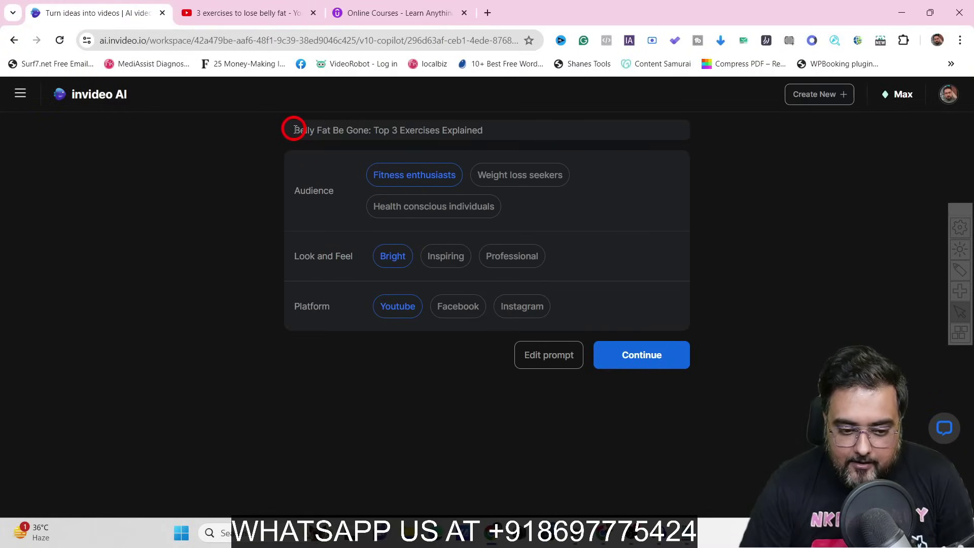
drag(295, 130, 488, 131)
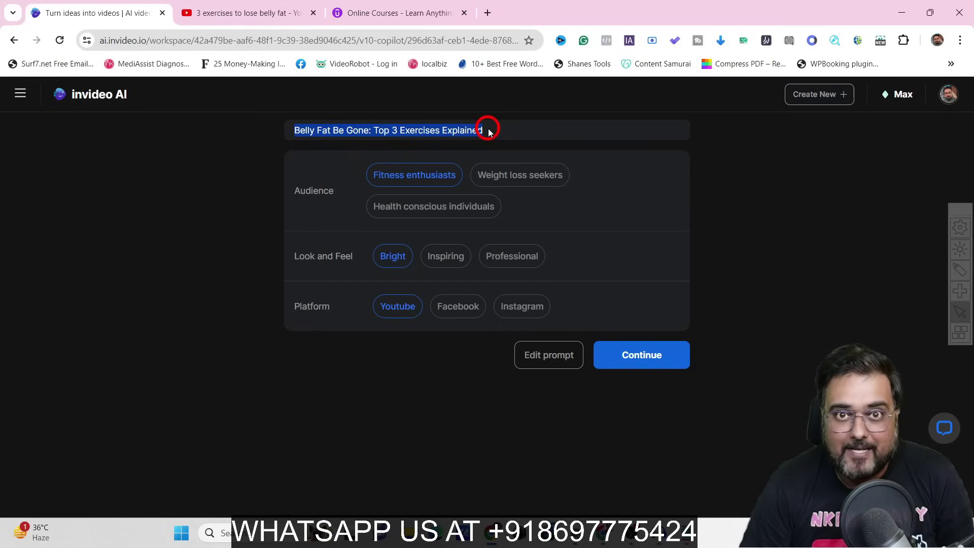
double_click(317, 203)
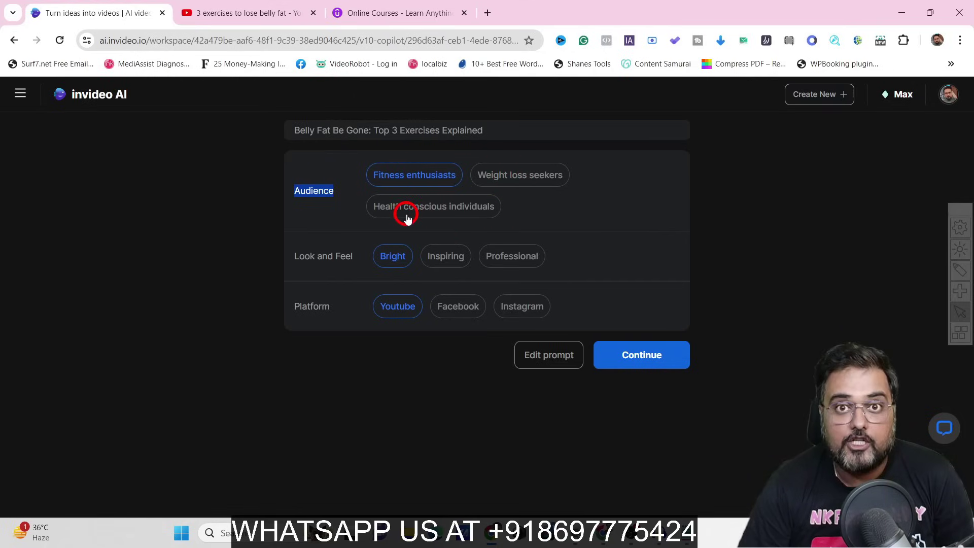
click(493, 178)
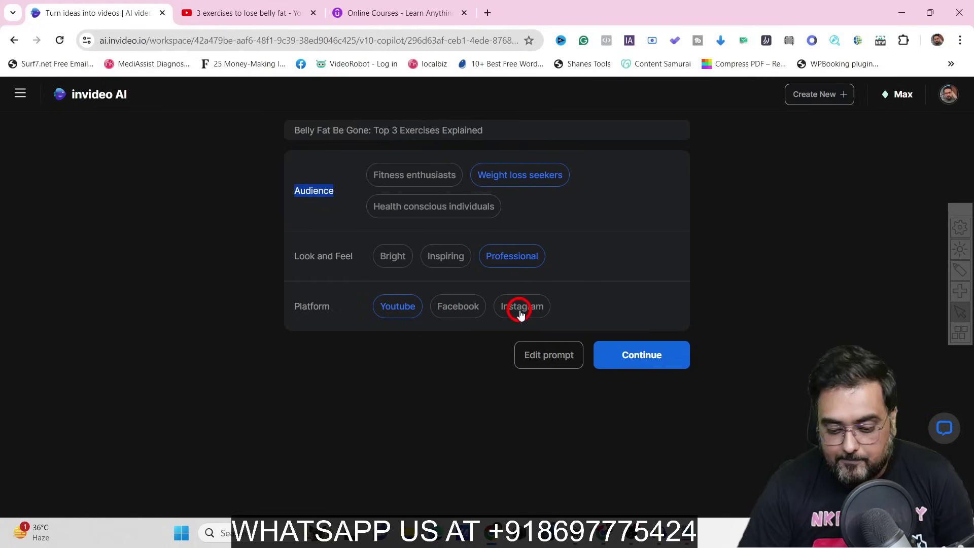
- Accept the brief to generate the video, then preview it from 00:31 onward
click(632, 358)
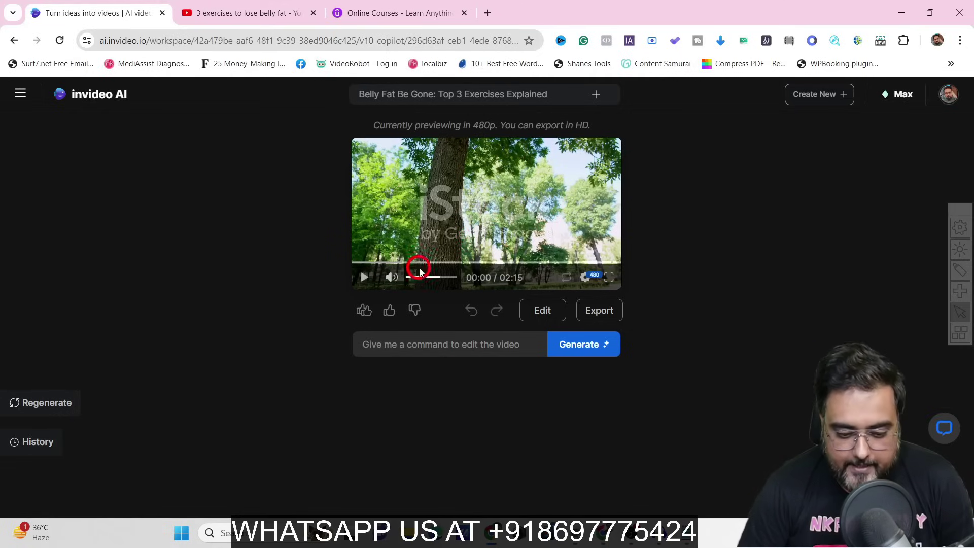
click(366, 279)
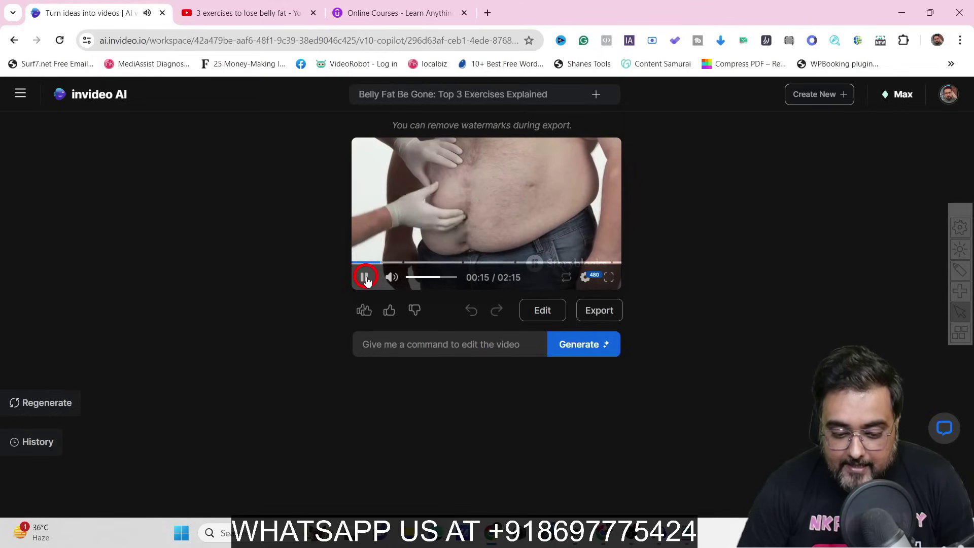
click(365, 278)
click(413, 263)
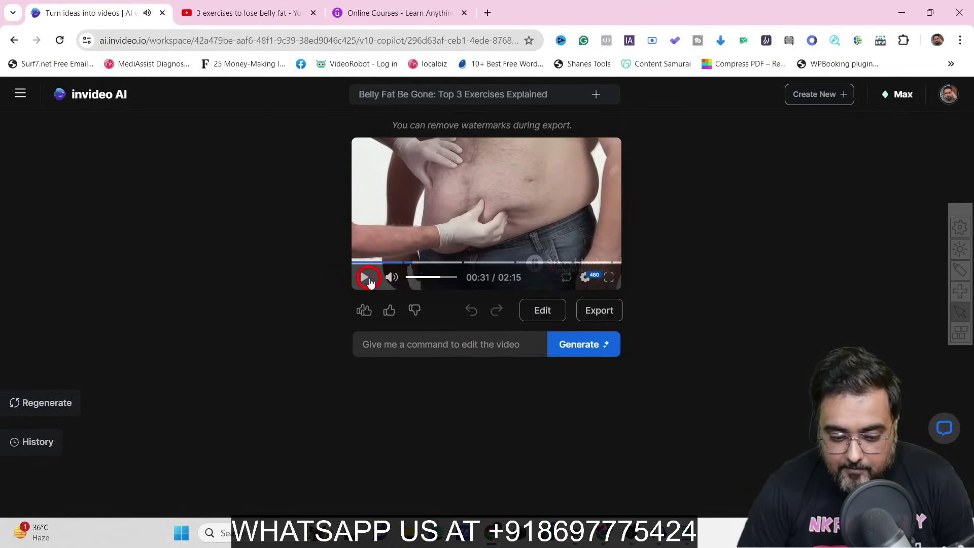
click(365, 278)
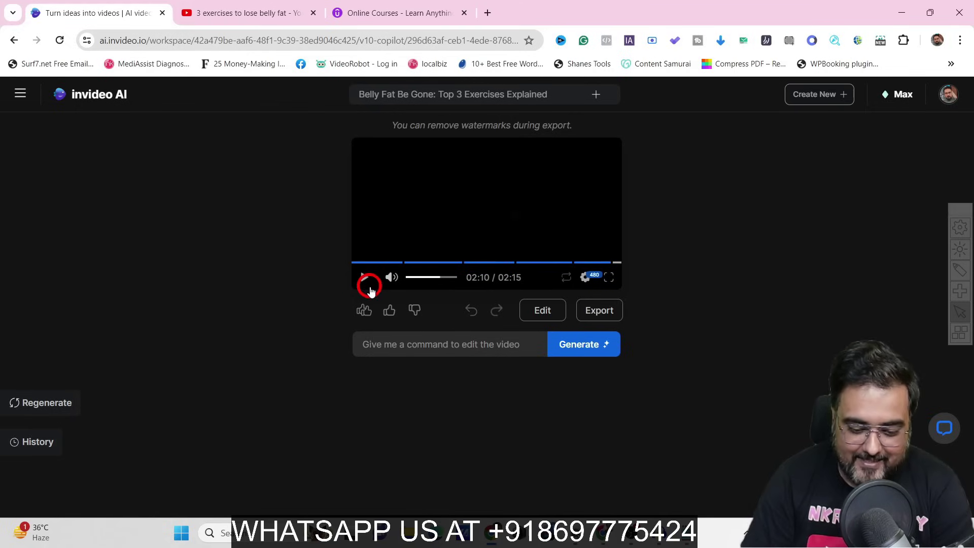
- Submit the edit command 'change the voiceover to a female voice over'
click(406, 349)
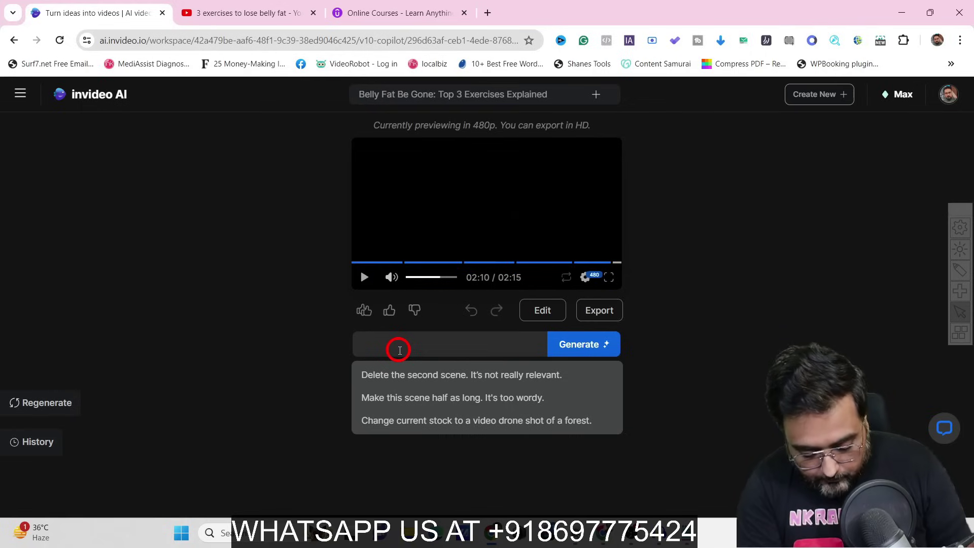
text(change the voiceover to a female voice over)
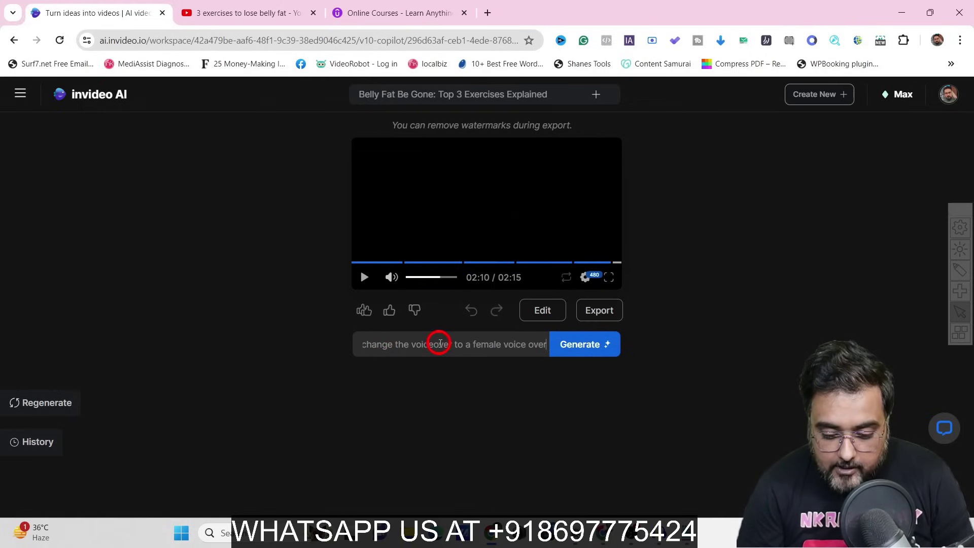
click(585, 347)
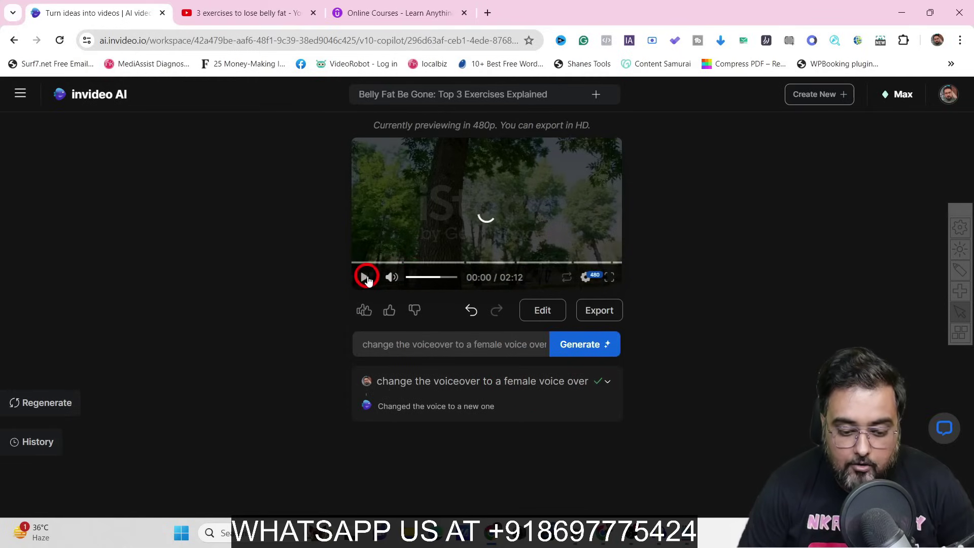
- Play the regenerated video at full volume to 00:07, then open the Edit media panel
click(366, 277)
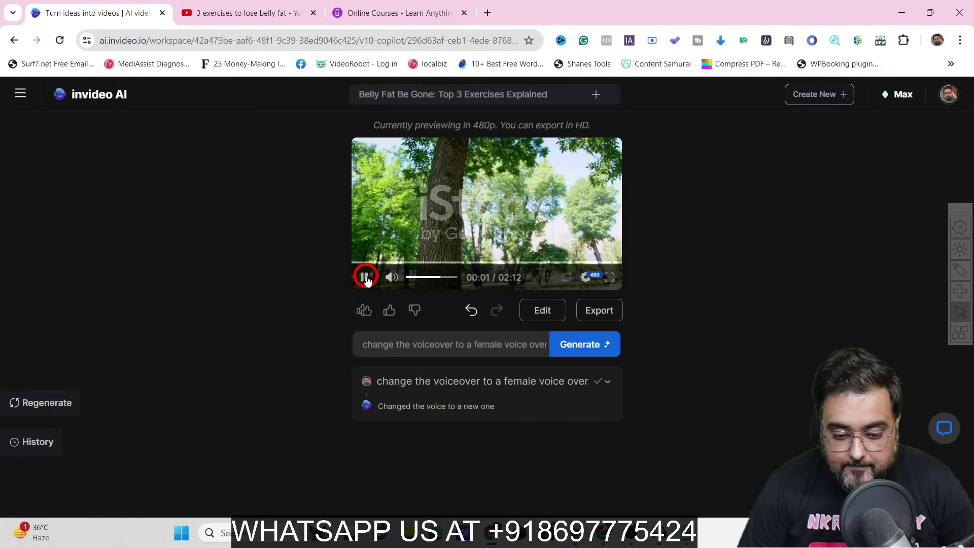
click(455, 277)
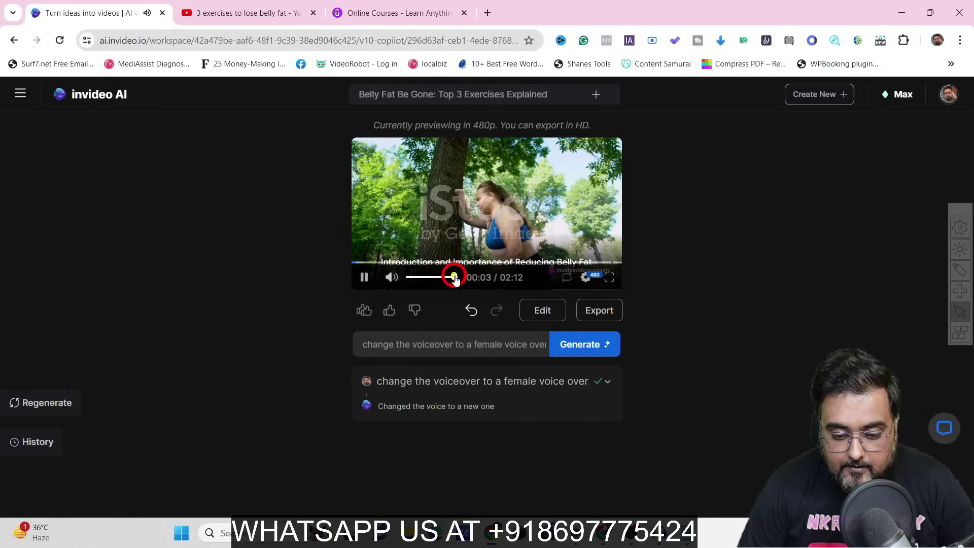
click(365, 277)
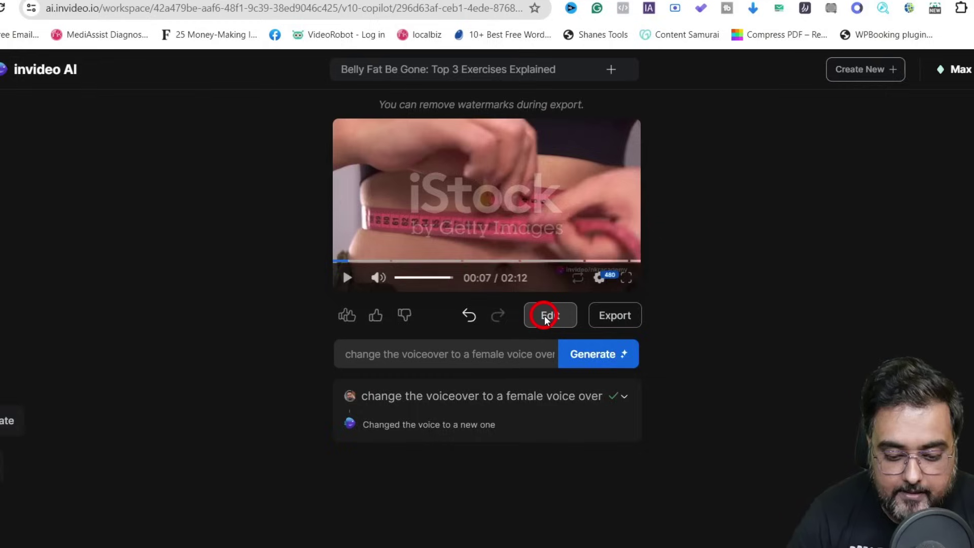
click(590, 355)
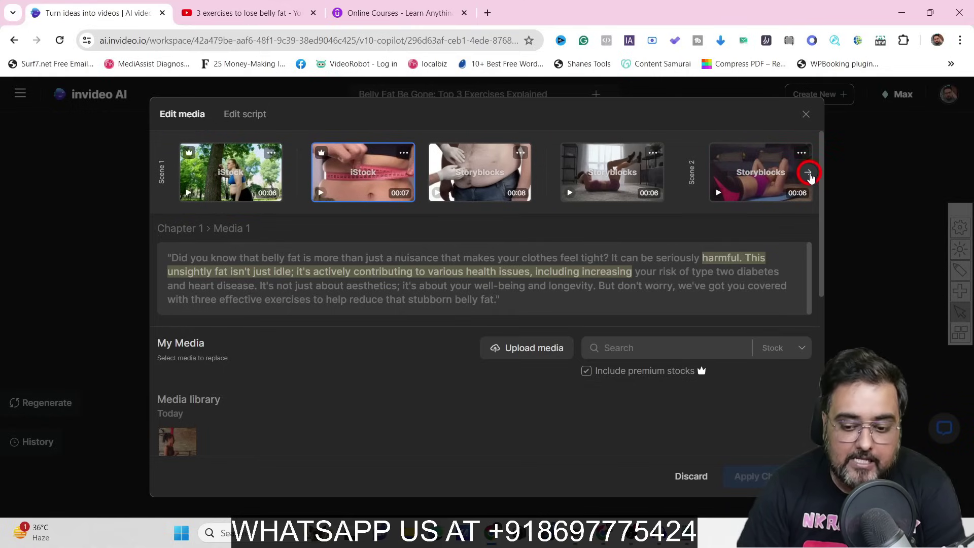
- Browse Scene 2's clips, return to Scene 1, and select Chapter 1's Media 2 clip
click(809, 174)
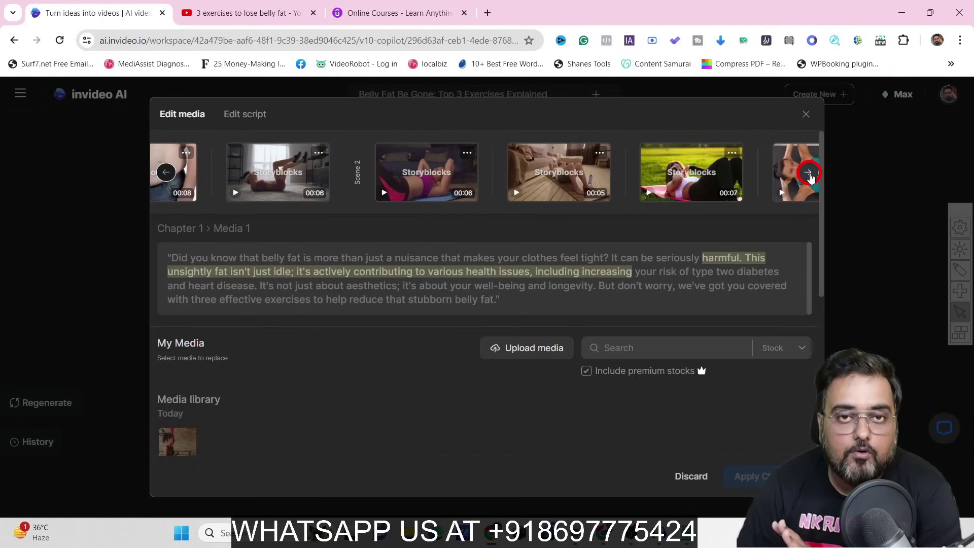
click(808, 173)
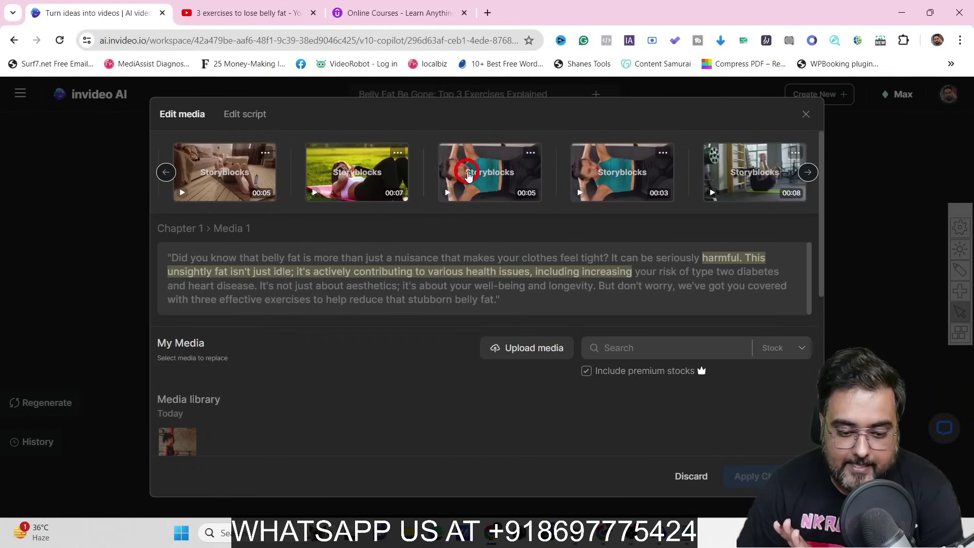
click(467, 173)
click(354, 175)
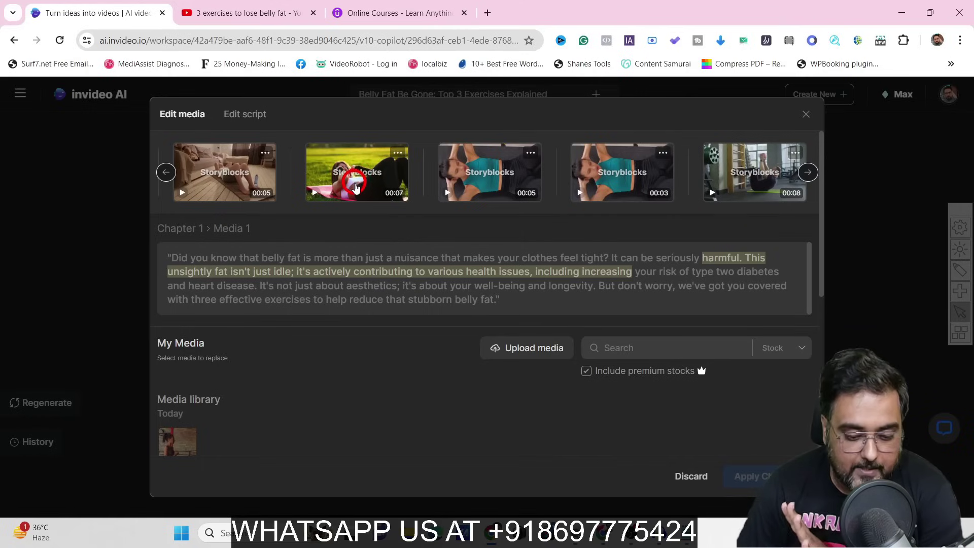
click(167, 172)
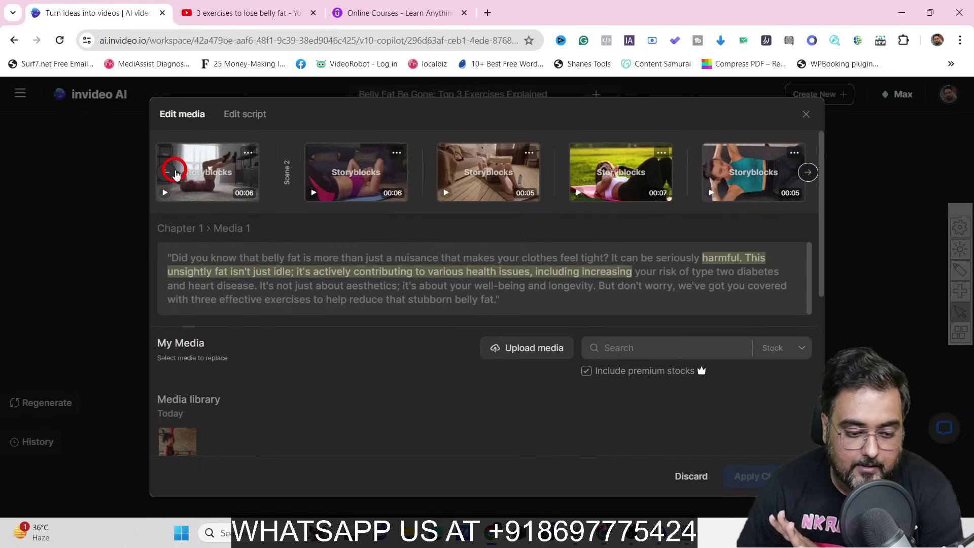
click(167, 172)
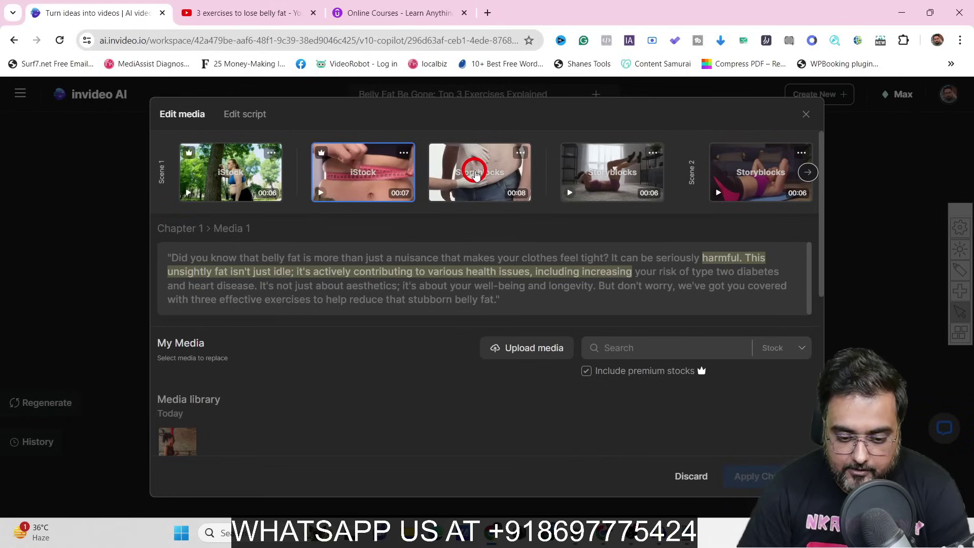
click(476, 174)
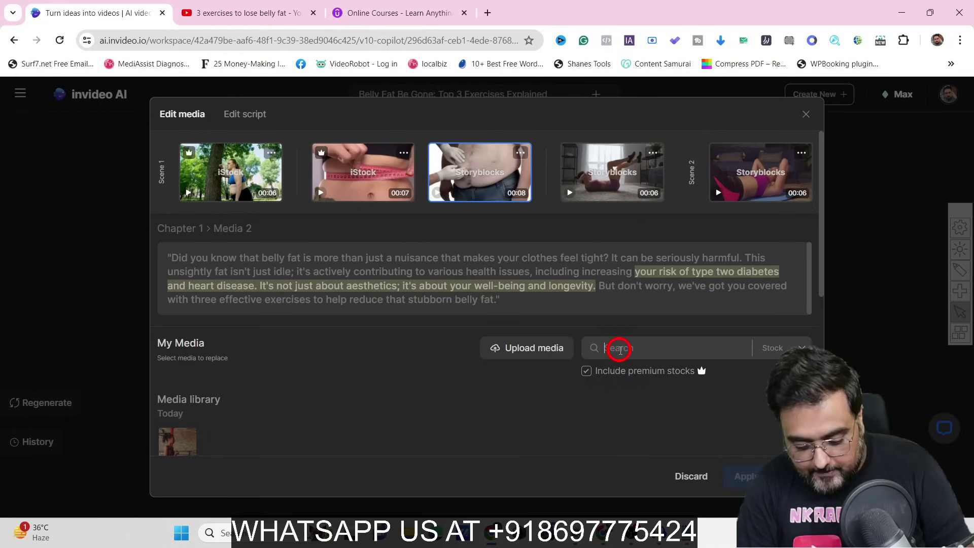
- Search stock media for 'overweight', swap in the blue-shirt belly clip, and apply changes
click(619, 350)
text(overweight)
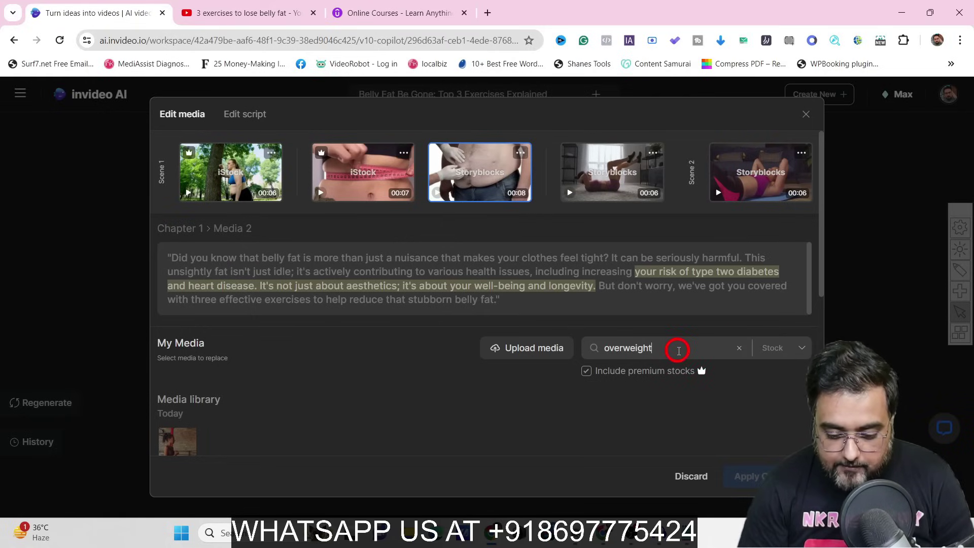
key(Return)
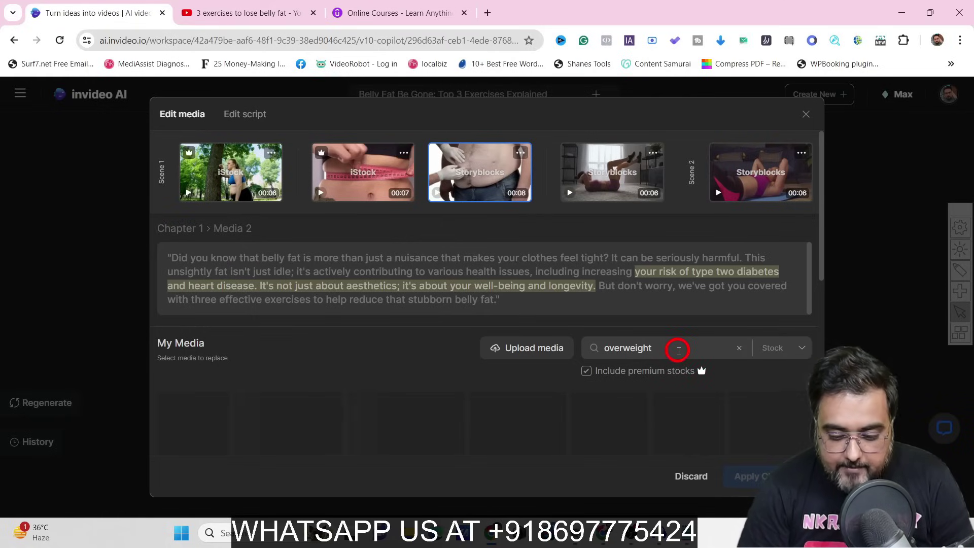
drag(822, 152, 830, 185)
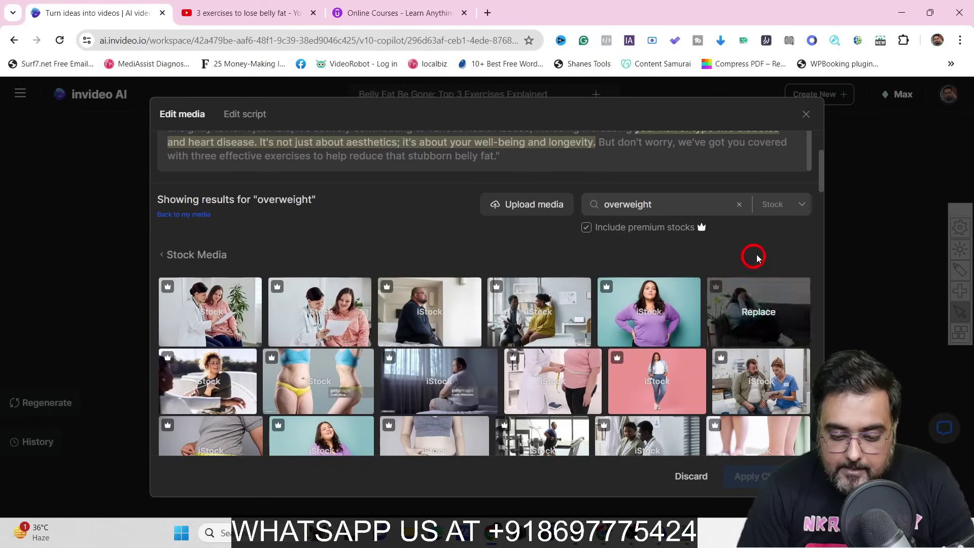
drag(820, 170, 829, 335)
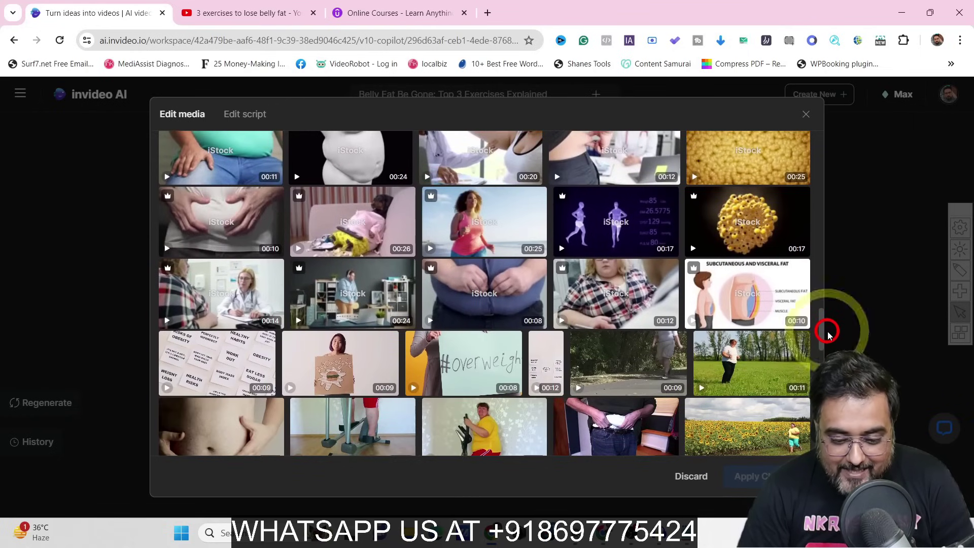
click(518, 307)
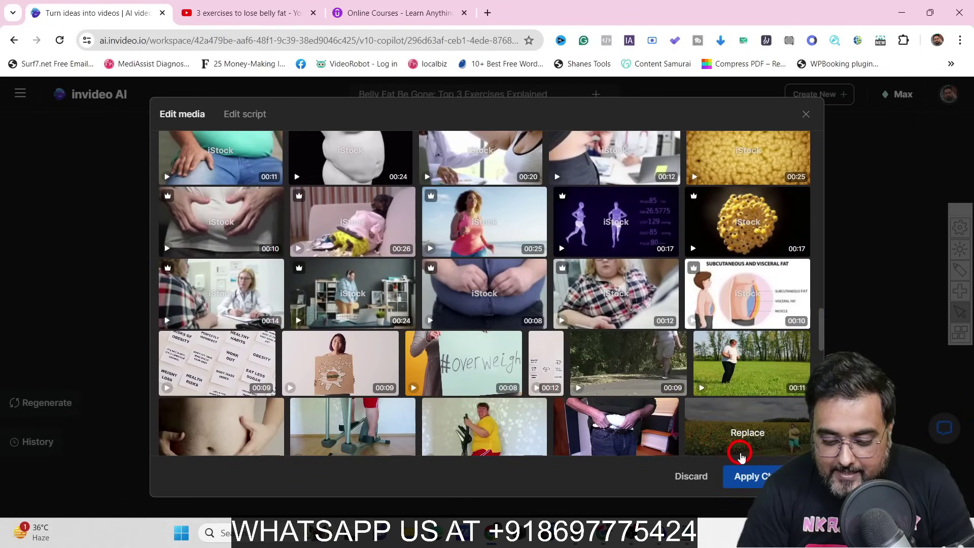
click(746, 477)
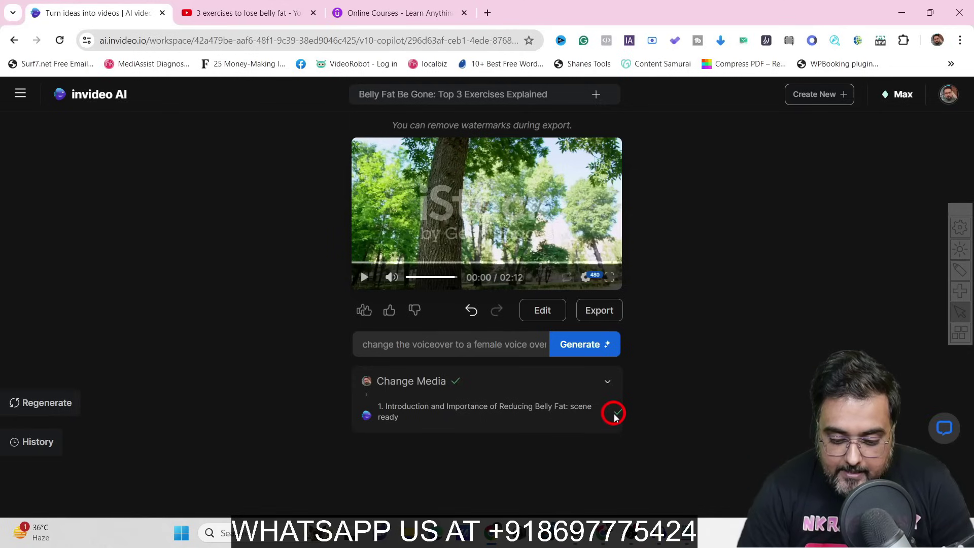
- Play the updated video to 00:17 to check the blue-shirt belly clip
click(364, 276)
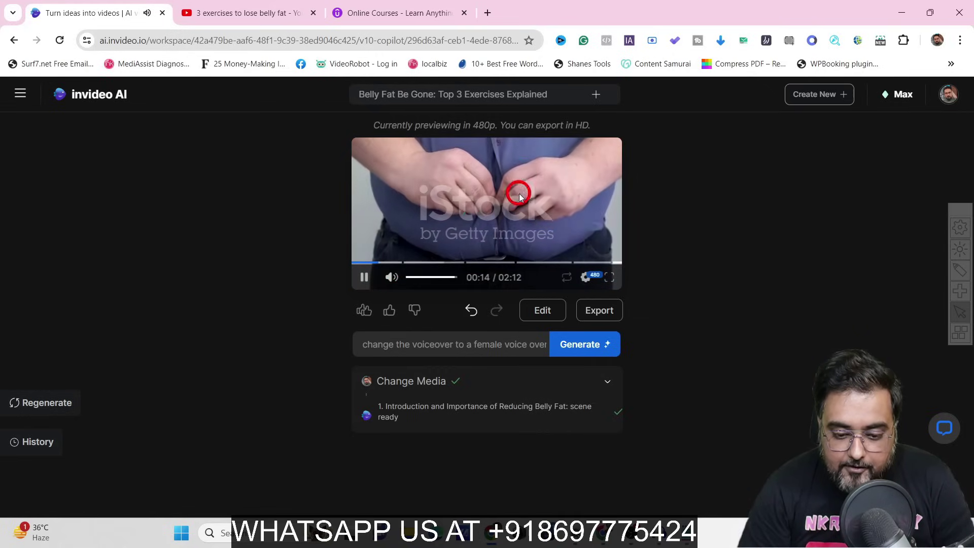
click(363, 277)
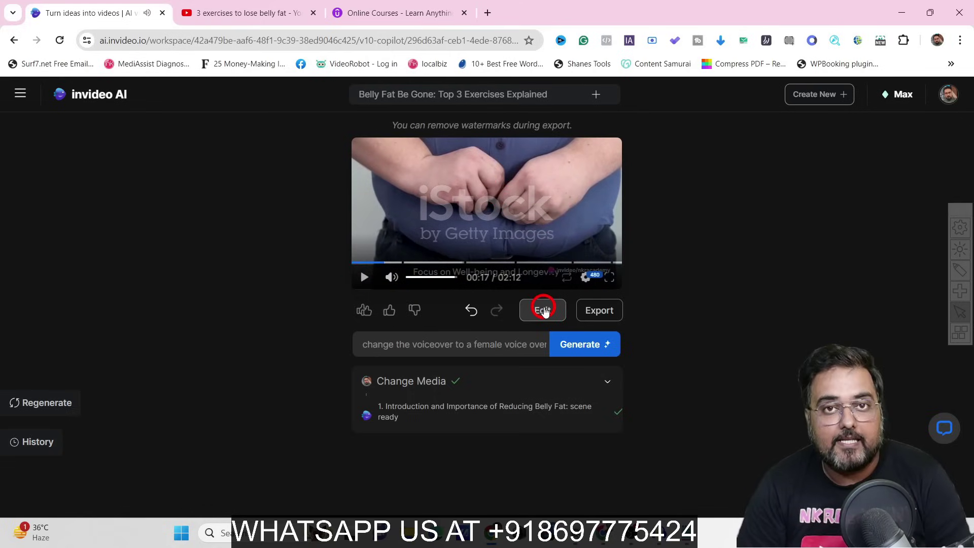
- Reopen the media editor and change the third Scene 1 clip's Ideal Duration
click(543, 310)
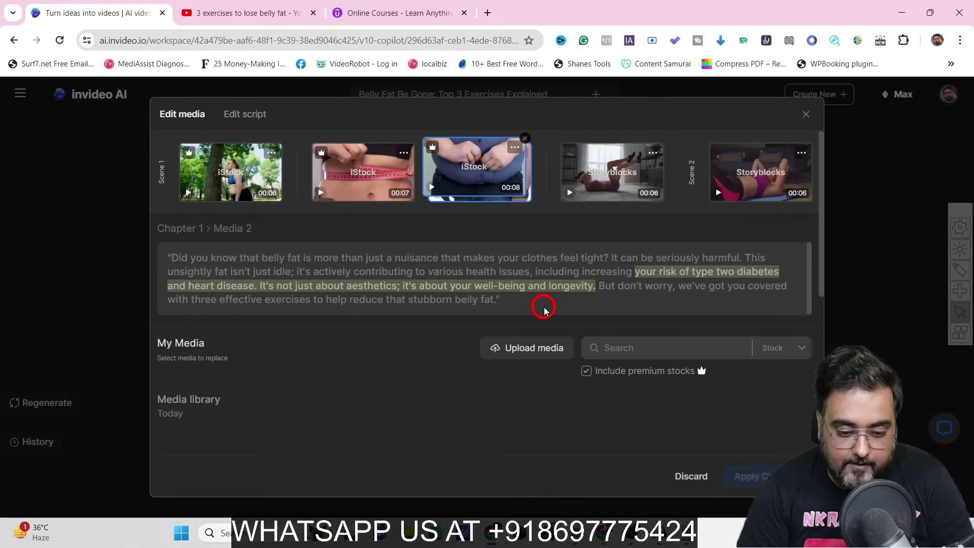
click(515, 148)
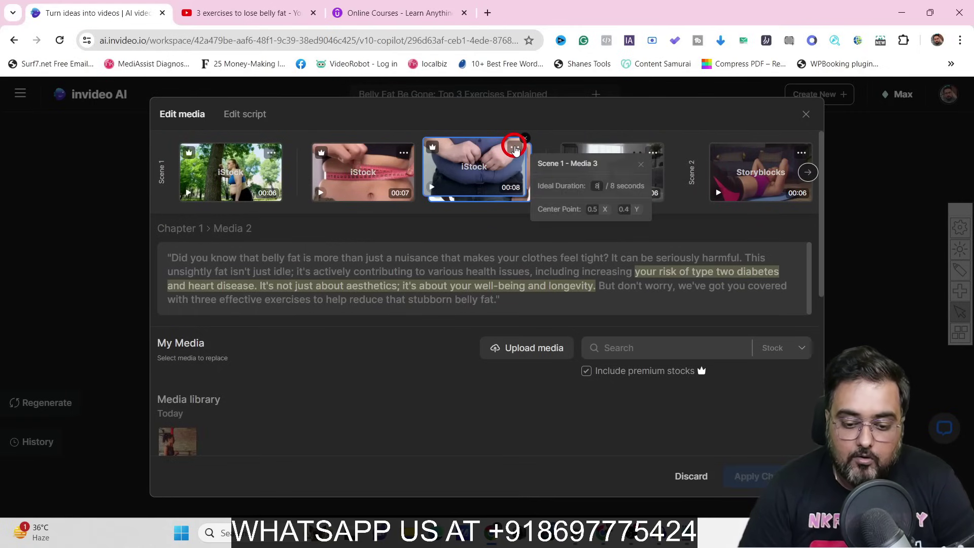
click(590, 186)
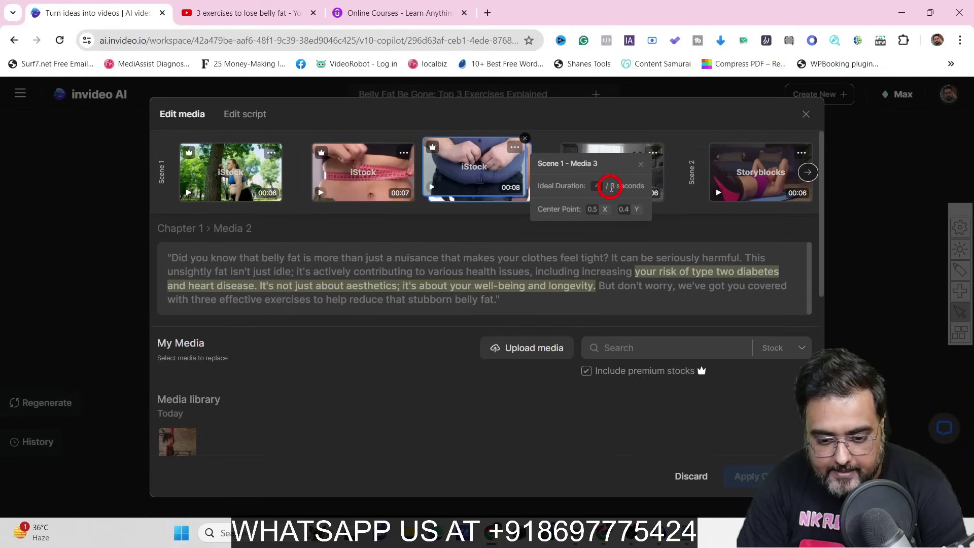
click(514, 231)
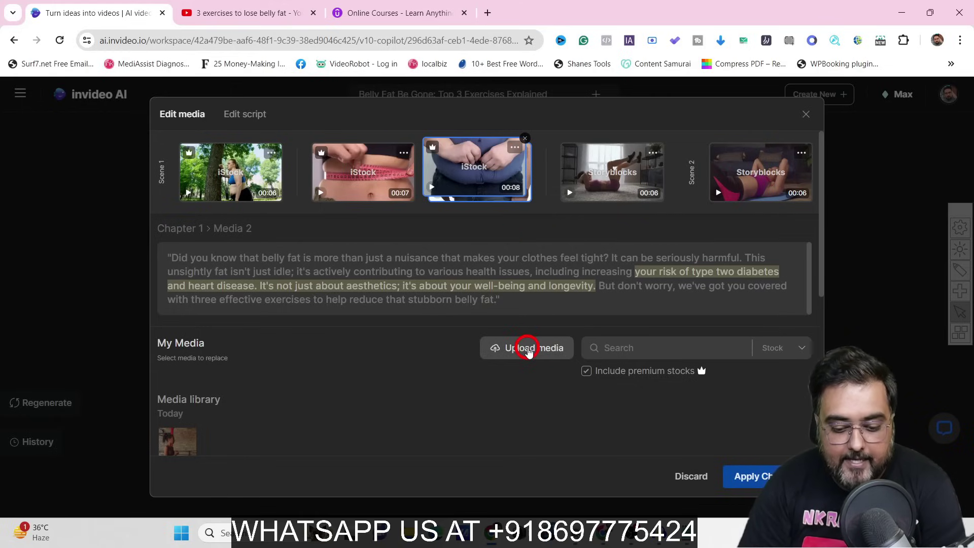
- Cancel the media upload file picker and switch to the Edit script tab
click(527, 350)
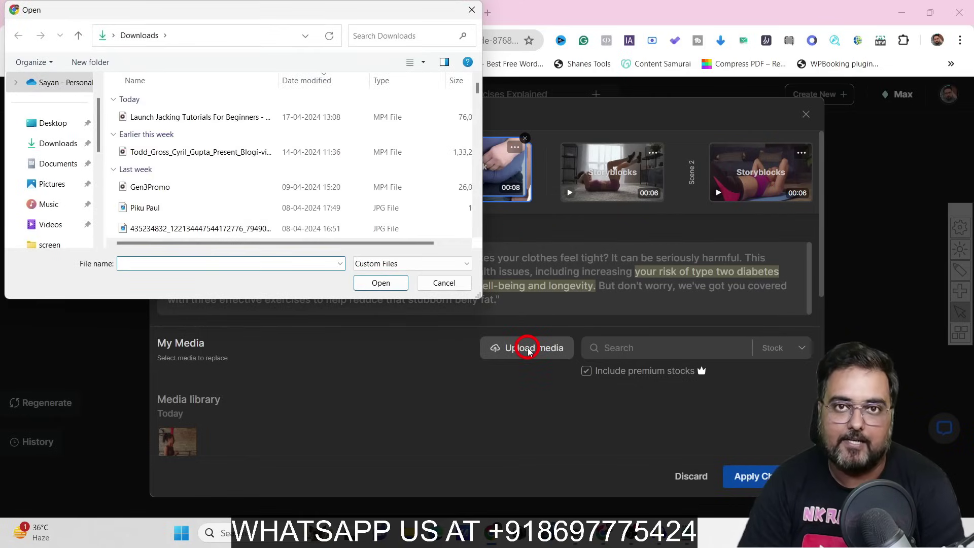
click(466, 14)
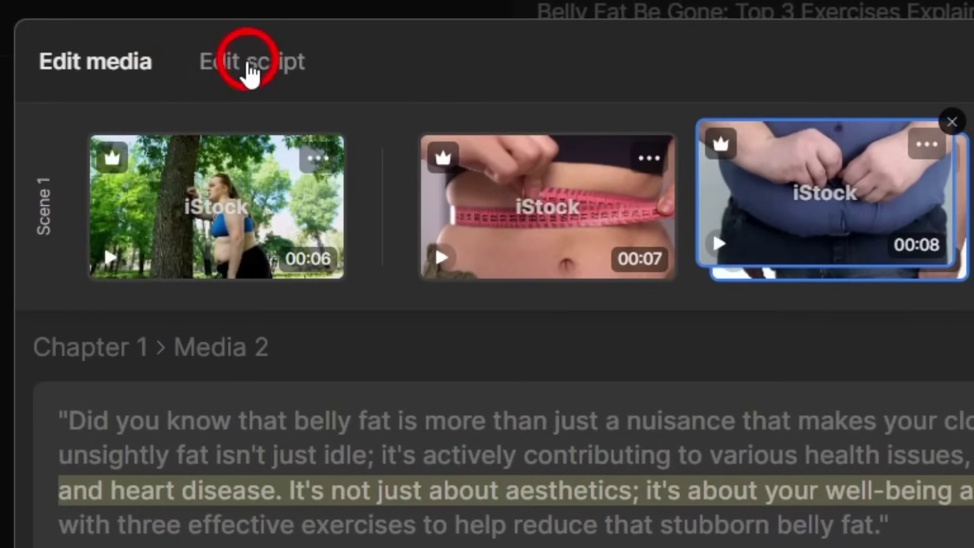
click(256, 65)
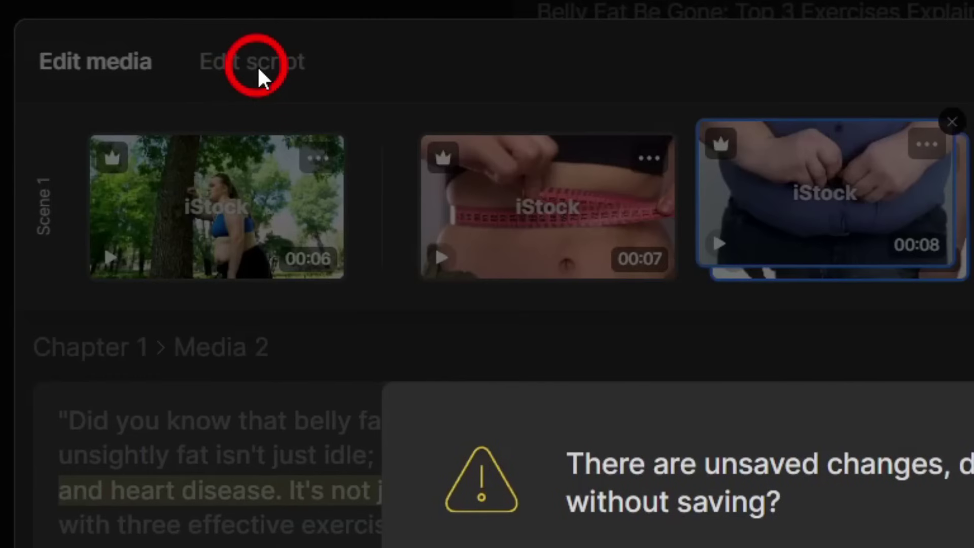
- Leave without saving media, then replace Chapter 1's second paragraph with 'sdm sdmnv'
click(631, 308)
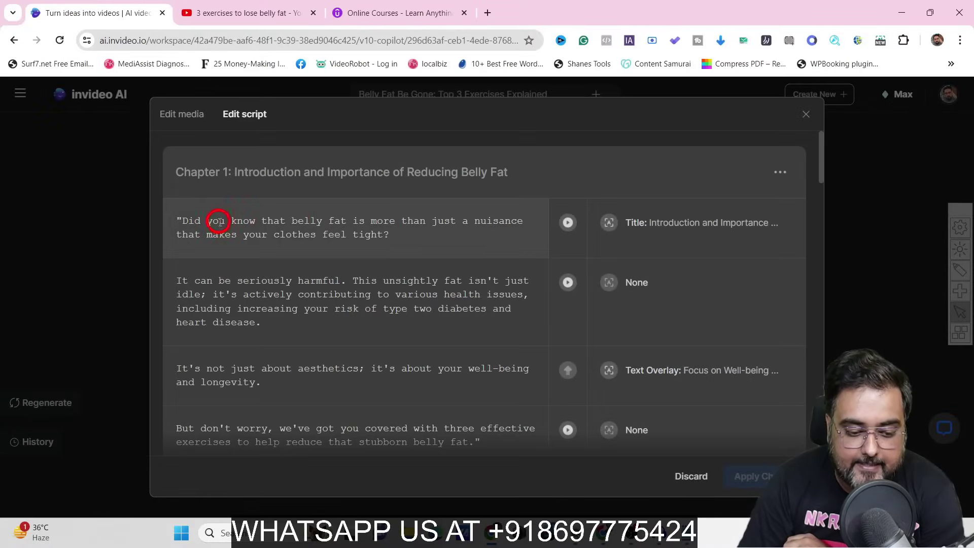
drag(185, 219, 391, 252)
drag(180, 282, 355, 333)
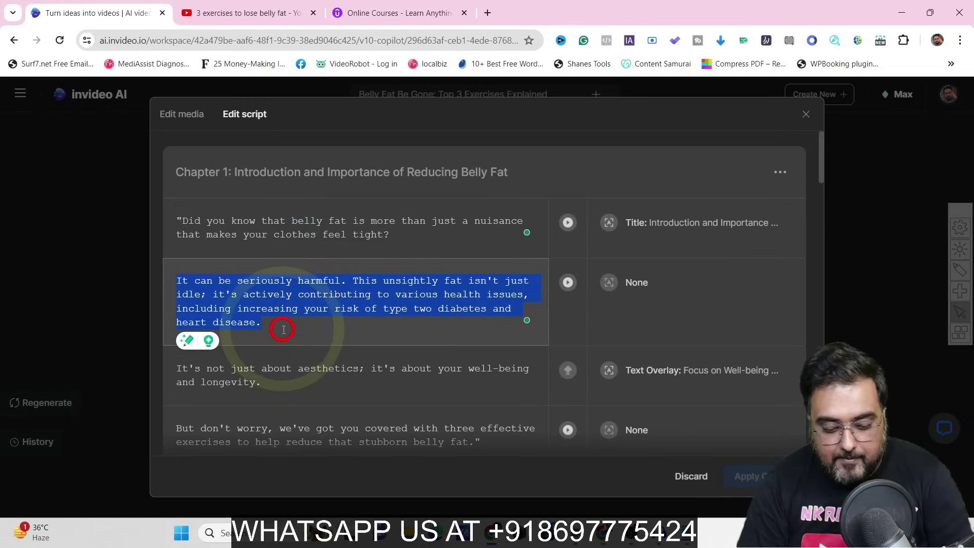
key(BackSpace)
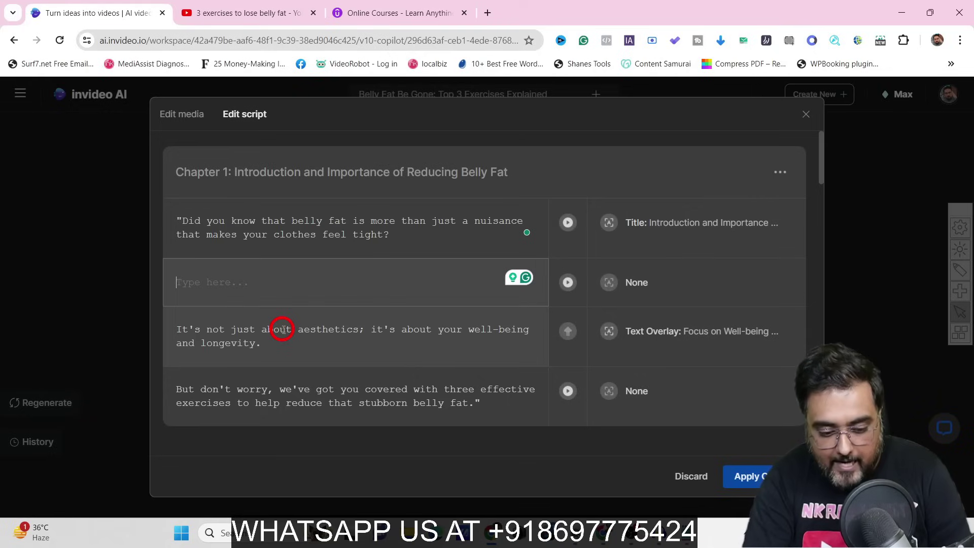
text(sdm sdmnv s,n v)
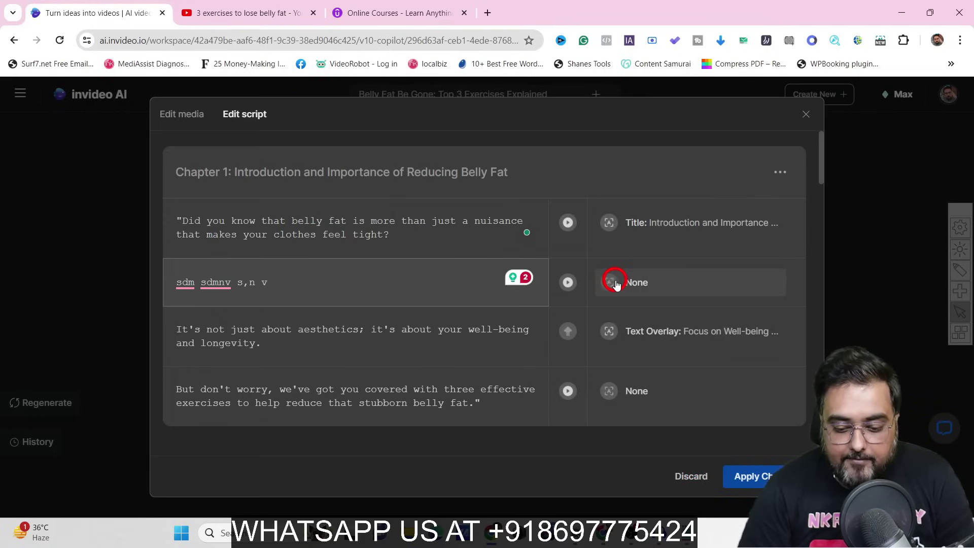
- Inspect the second line's media keywords and text element, then discard all script changes
click(568, 284)
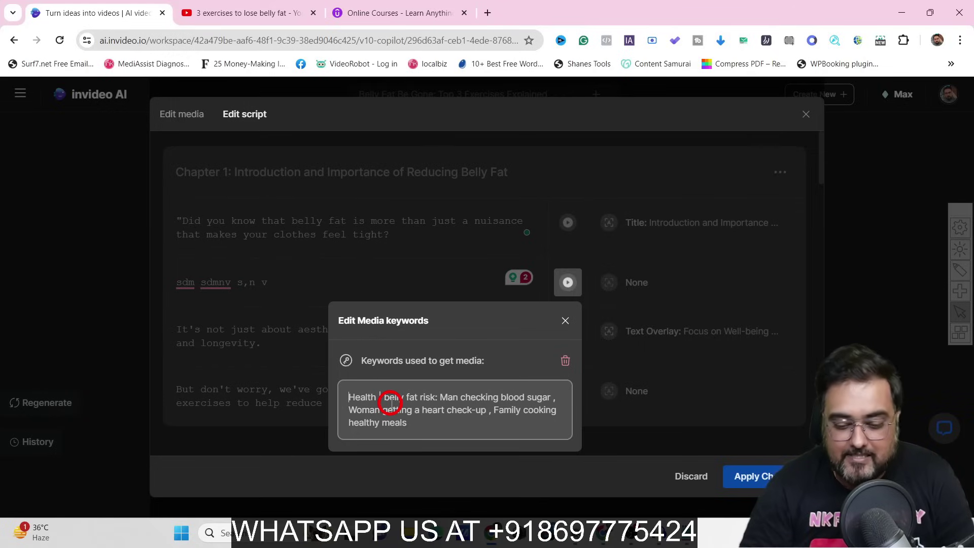
click(646, 281)
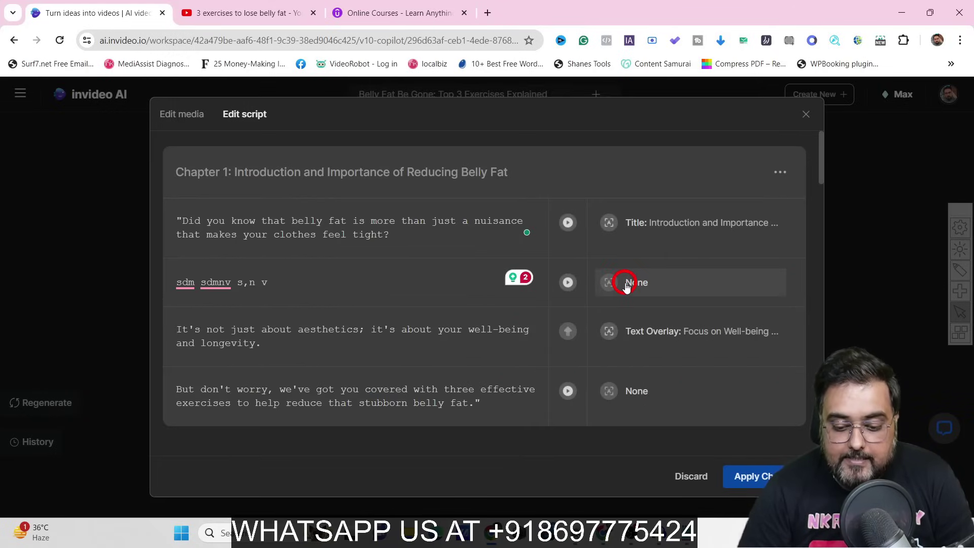
click(627, 285)
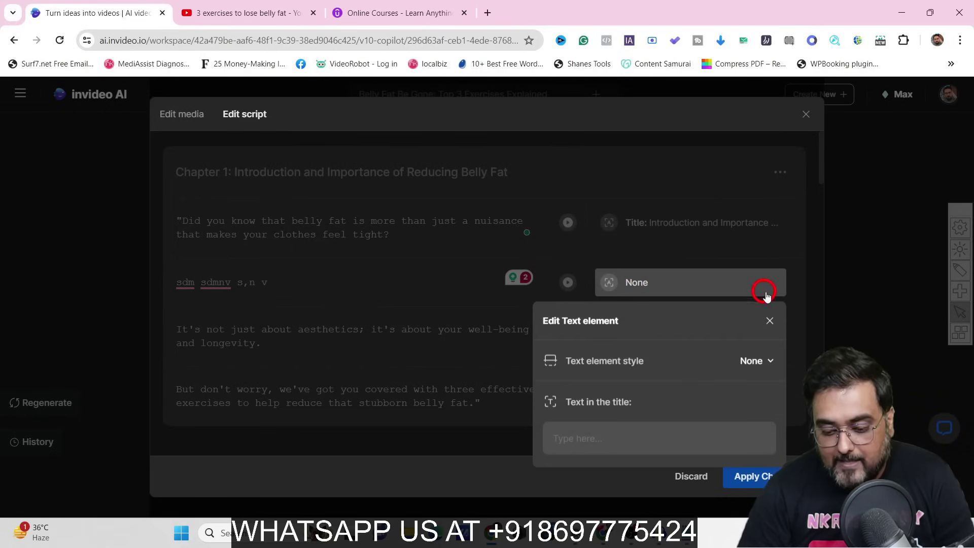
click(769, 321)
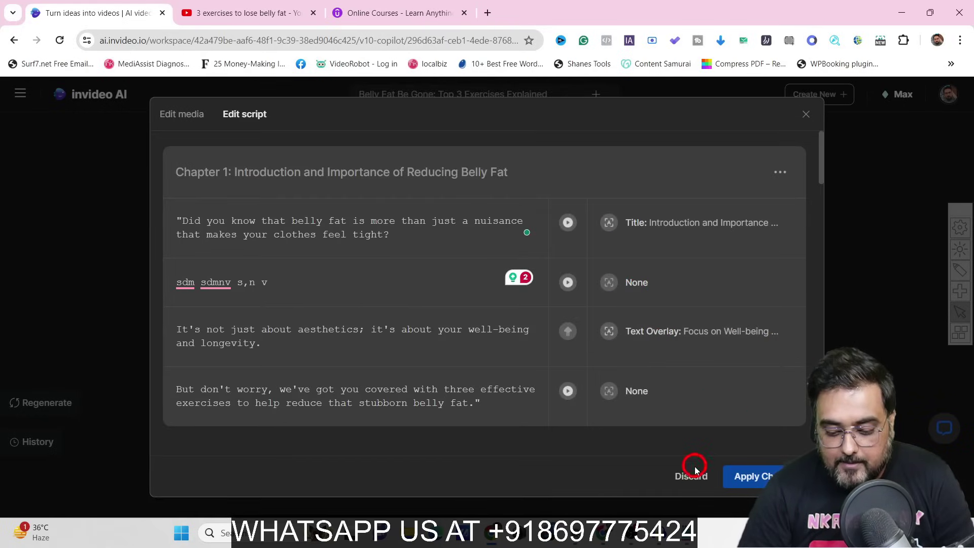
click(686, 480)
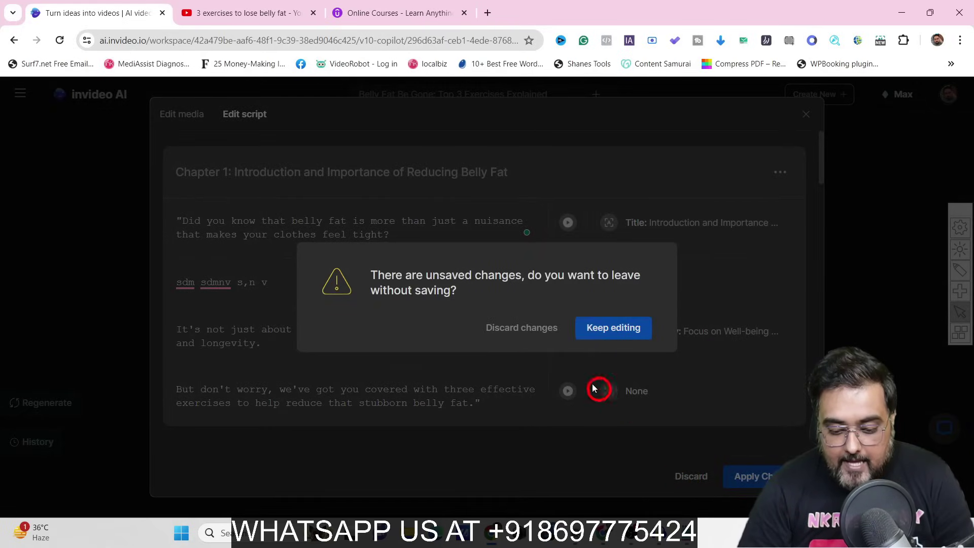
click(536, 339)
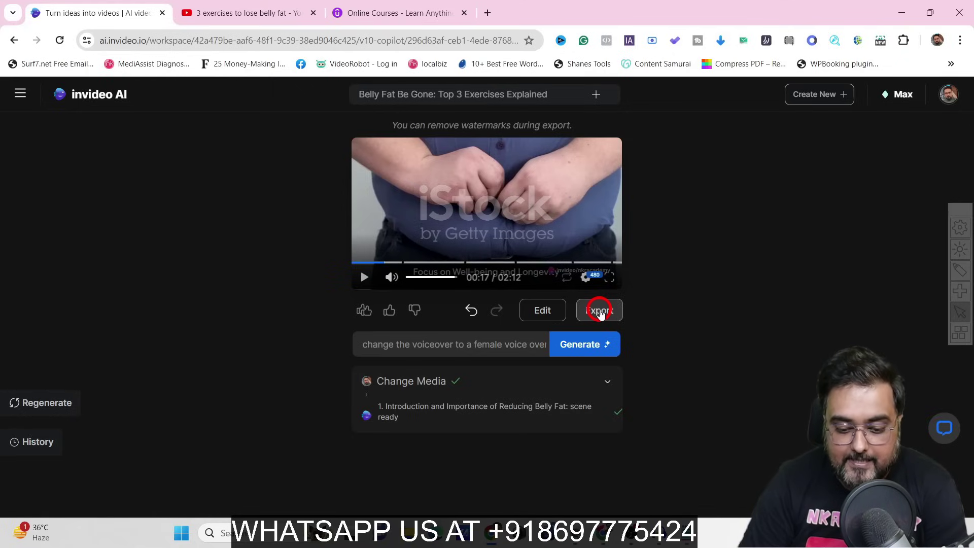
- Export the video at 1080p with no watermarks and no invideo branding
click(599, 310)
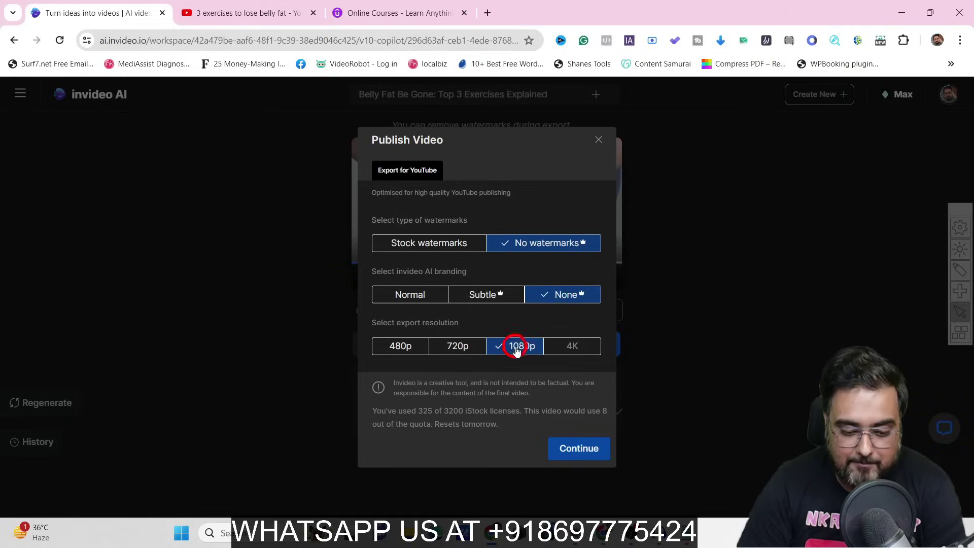
click(569, 450)
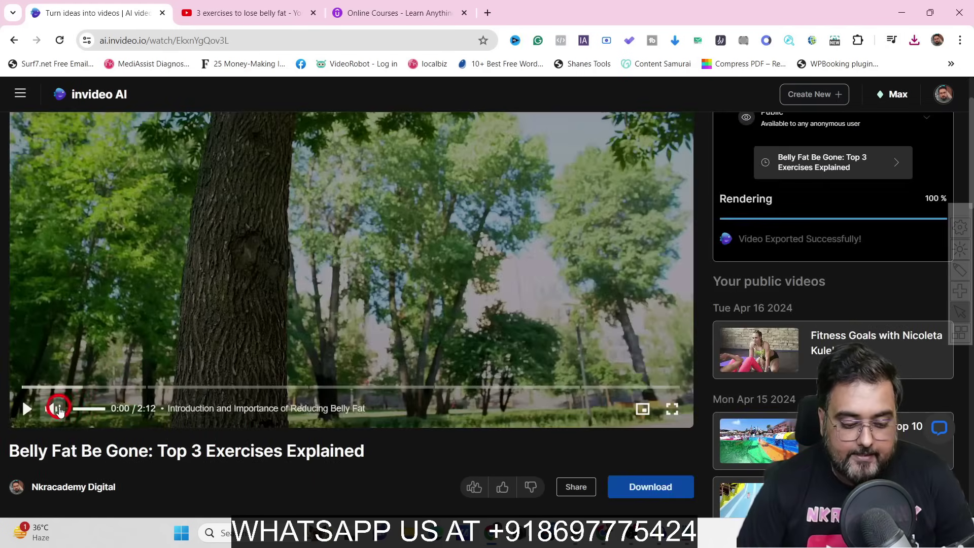
- Briefly play the exported video on its watch page, then download it
click(30, 409)
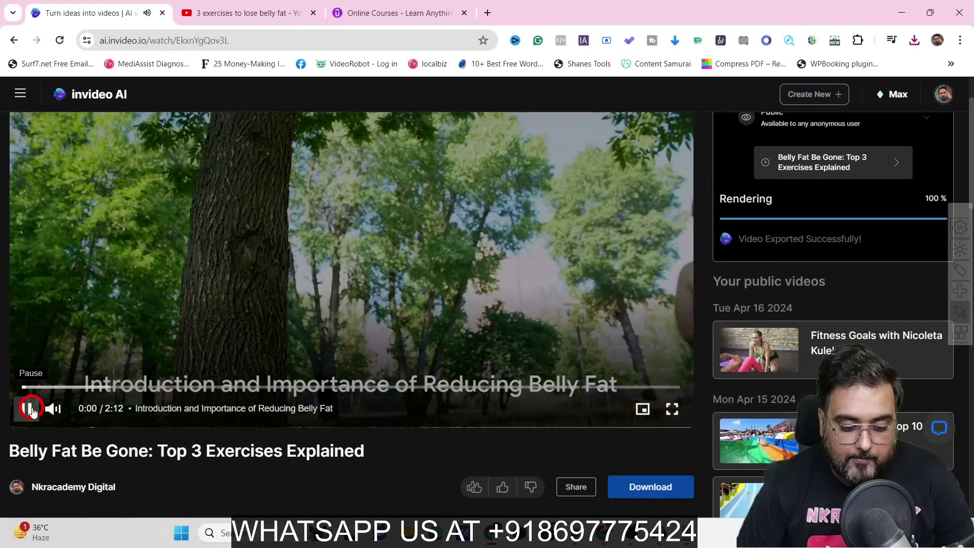
scroll(32, 410, up, 1)
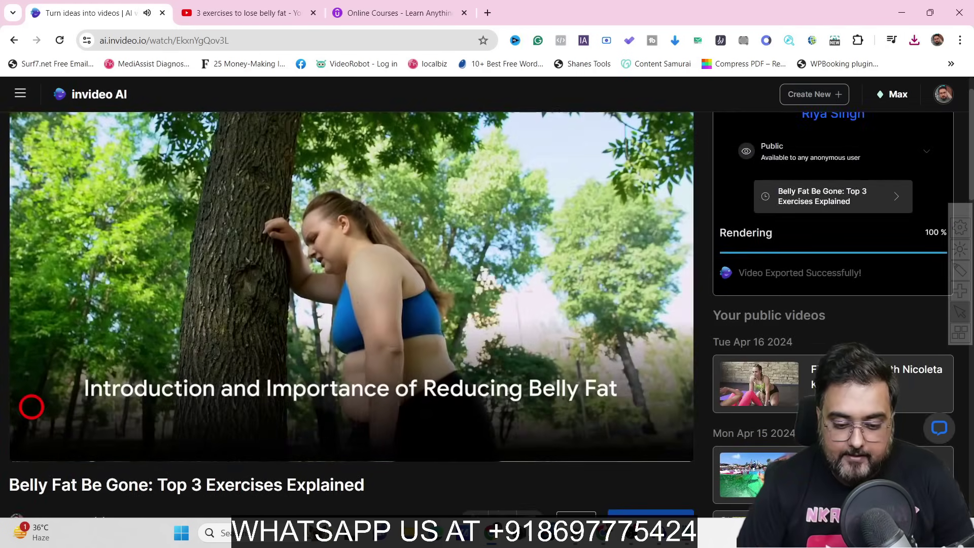
click(24, 436)
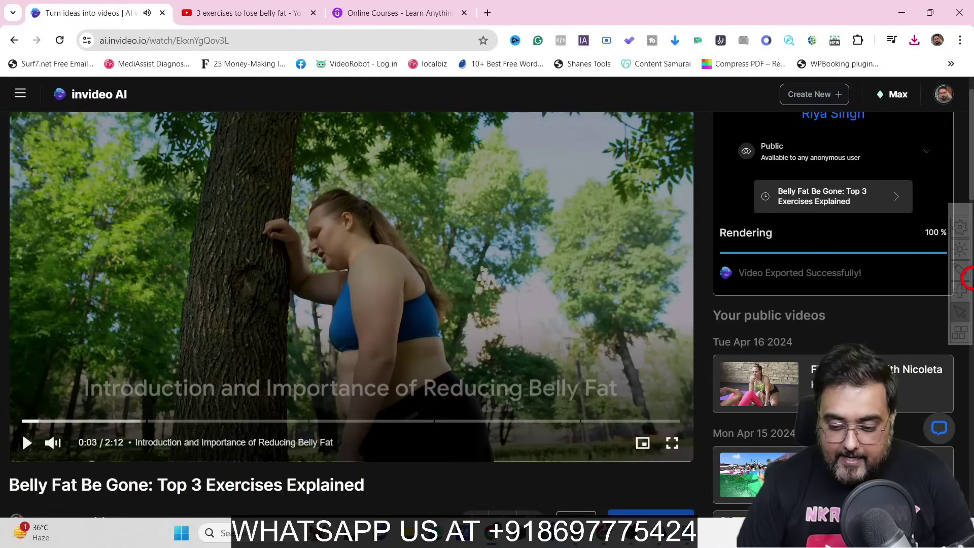
scroll(967, 165, down, 3)
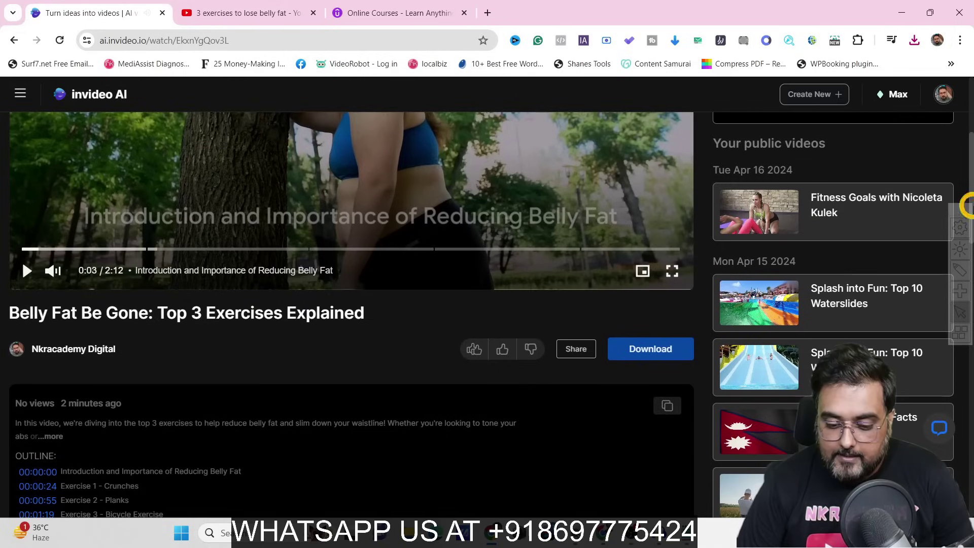
click(649, 349)
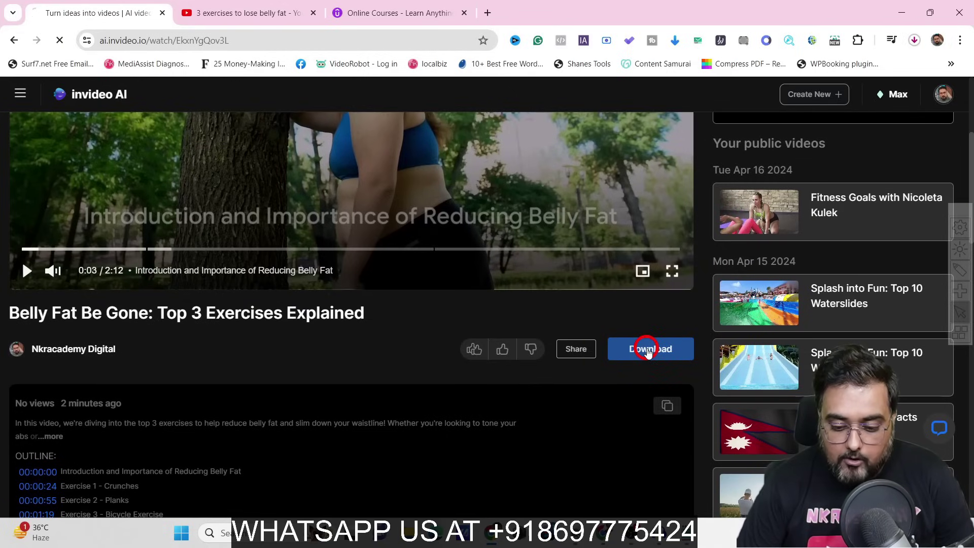
- Dismiss the multiple-downloads prompt and open the finished 1080p MP4 (233 MB)
click(916, 40)
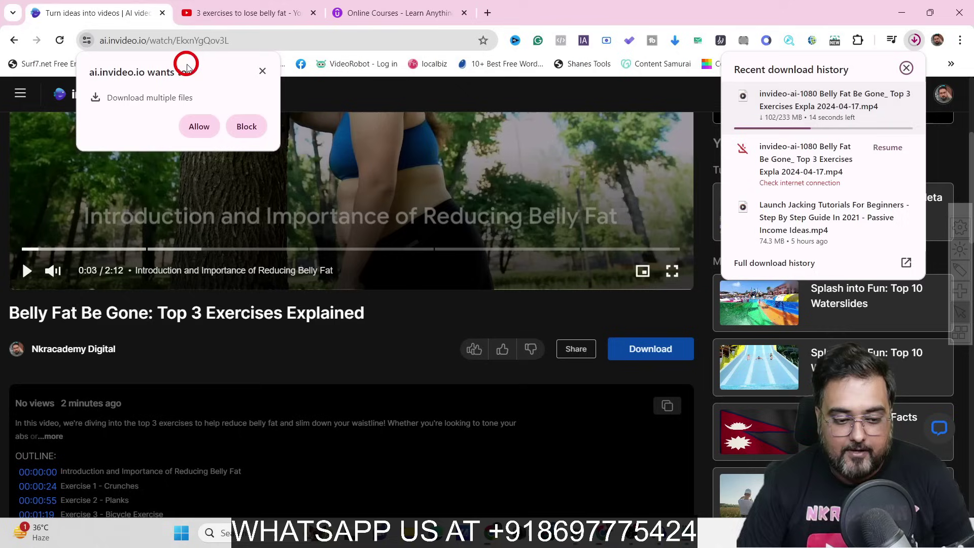
click(263, 72)
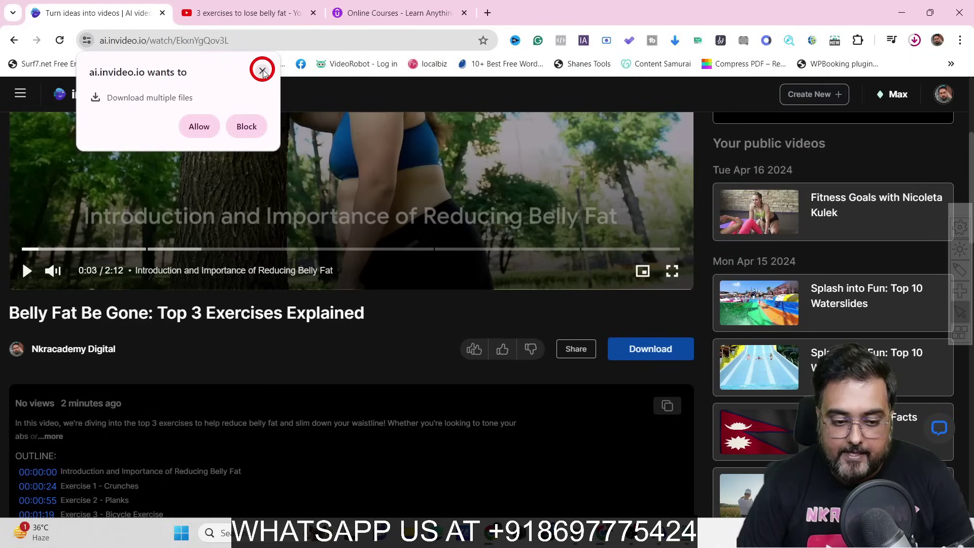
click(264, 71)
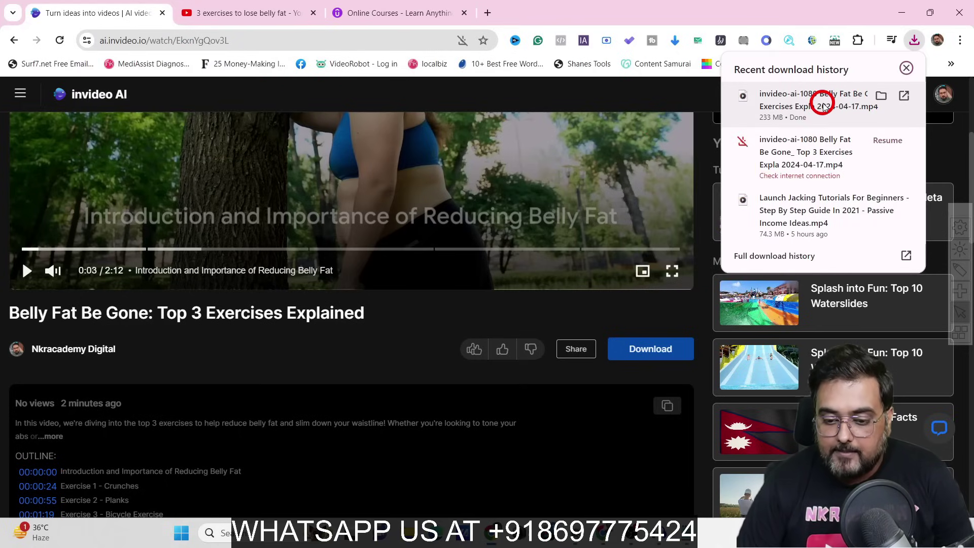
click(823, 105)
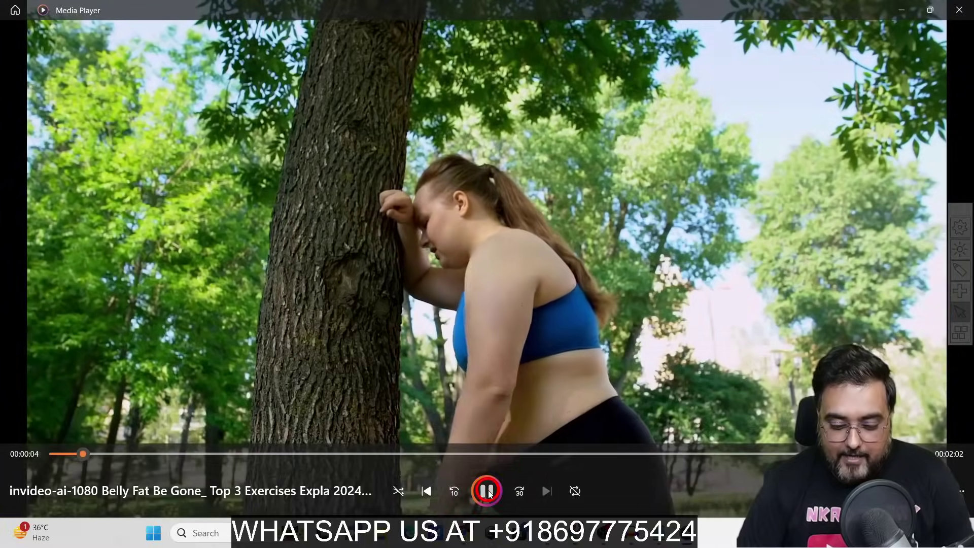
- Pause the 1080p video in Media Player and close the player
click(487, 491)
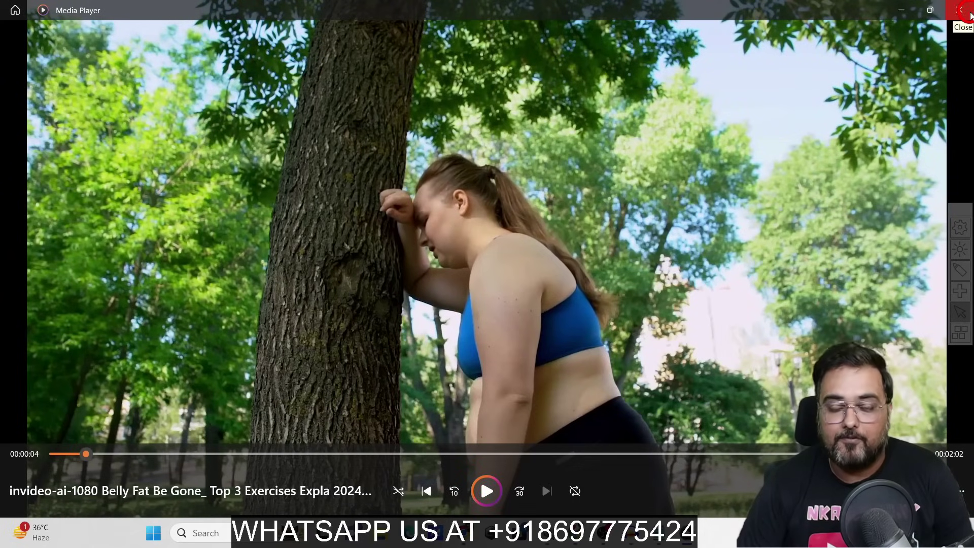
click(967, 11)
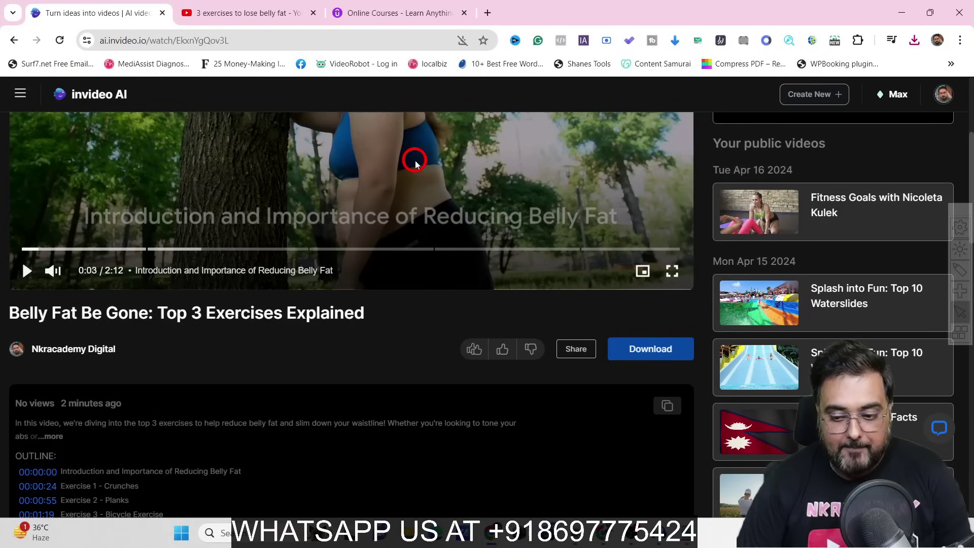
- Go to Plugins > Voices from the sidebar to list the saved voice clones
drag(969, 175, 964, 99)
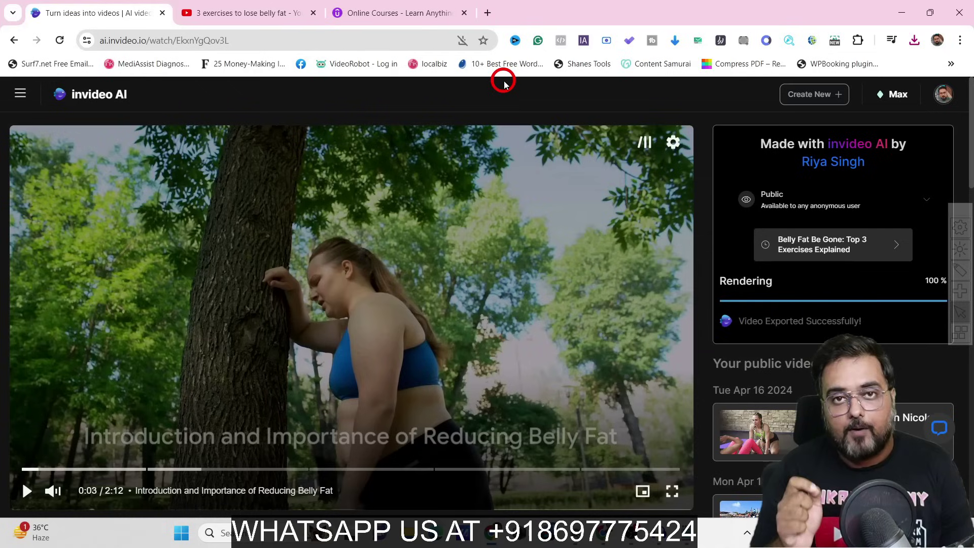
click(20, 96)
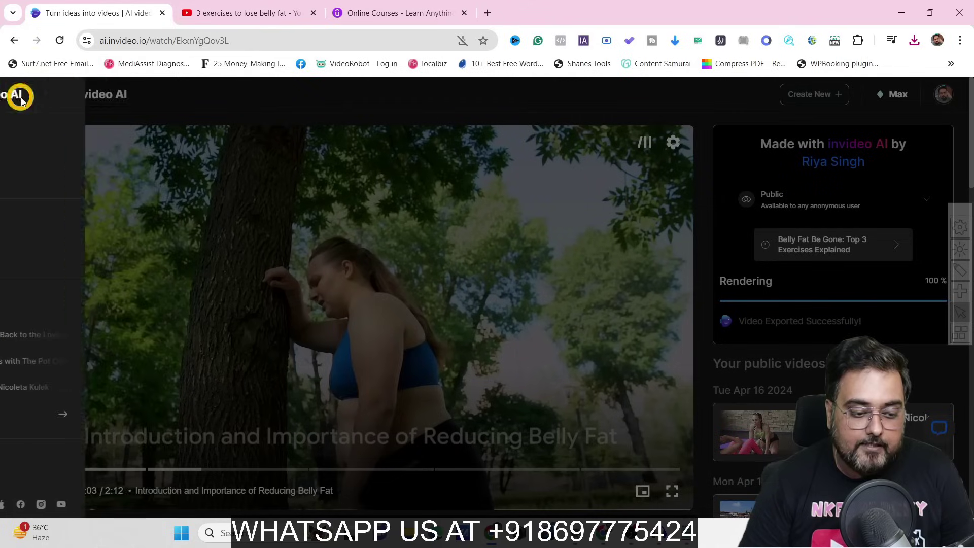
click(35, 260)
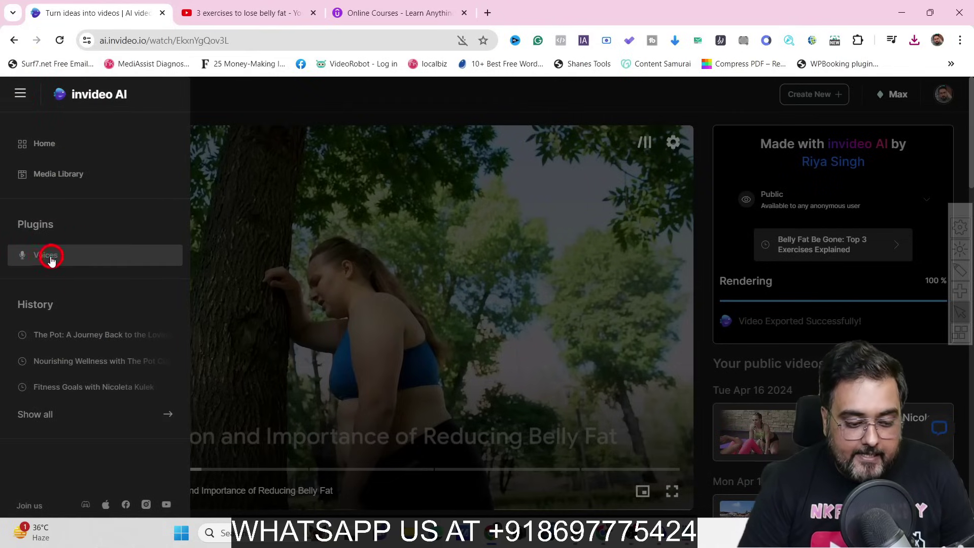
click(55, 259)
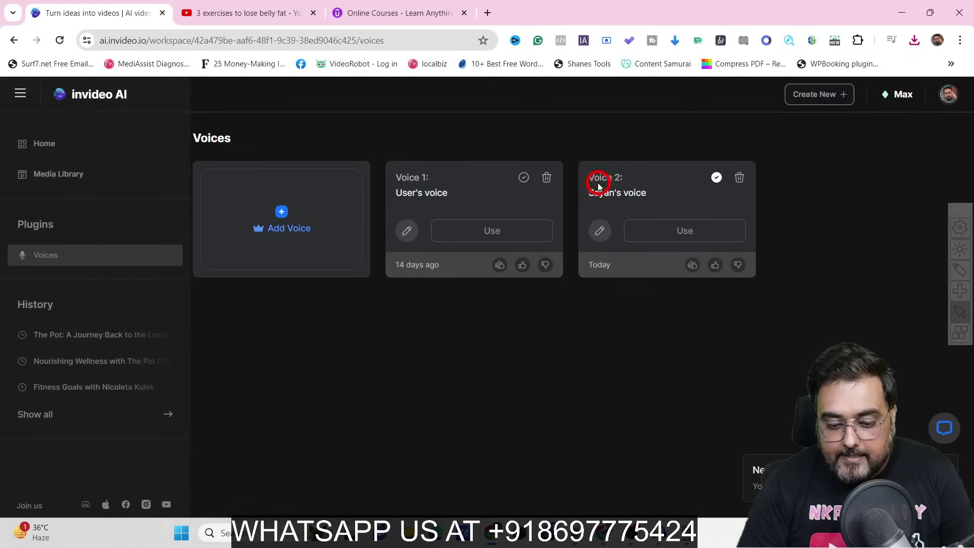
- Read the Add Voice requirements (30 sec. minimum, spoken permission sentence), then return Home
drag(590, 181, 645, 197)
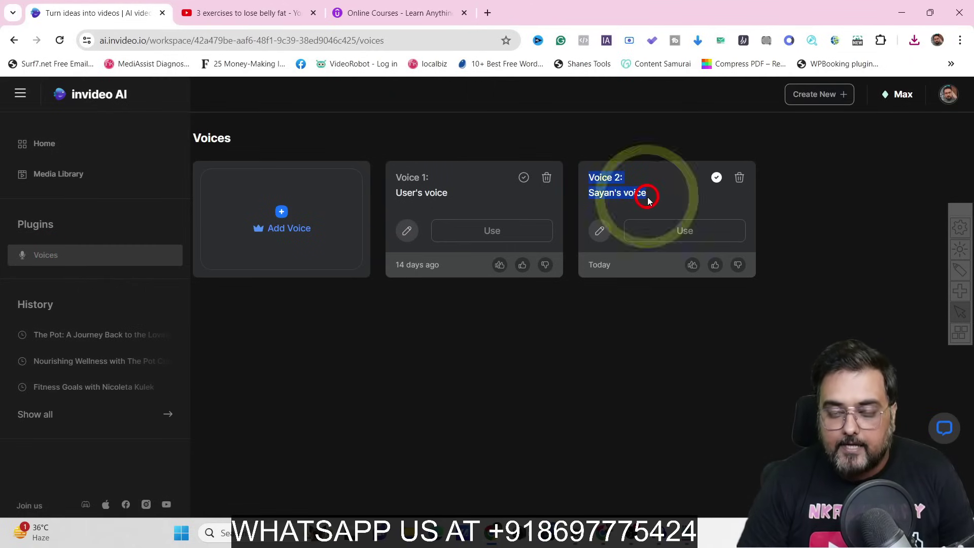
click(284, 217)
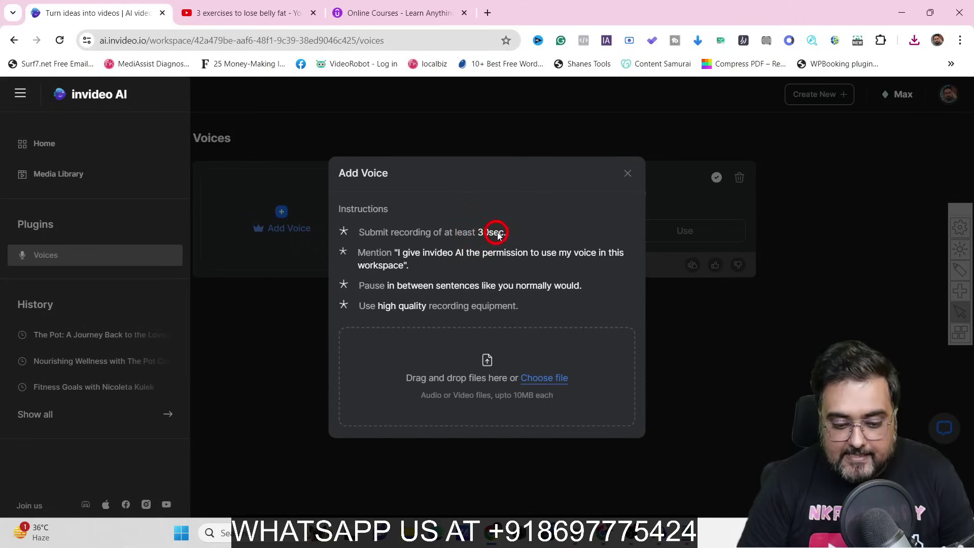
drag(478, 236, 506, 241)
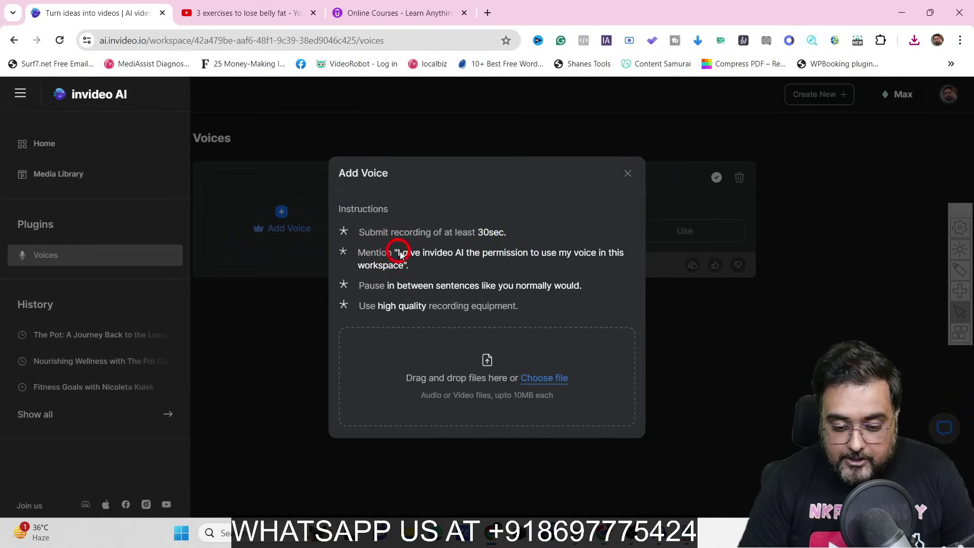
drag(401, 254, 455, 267)
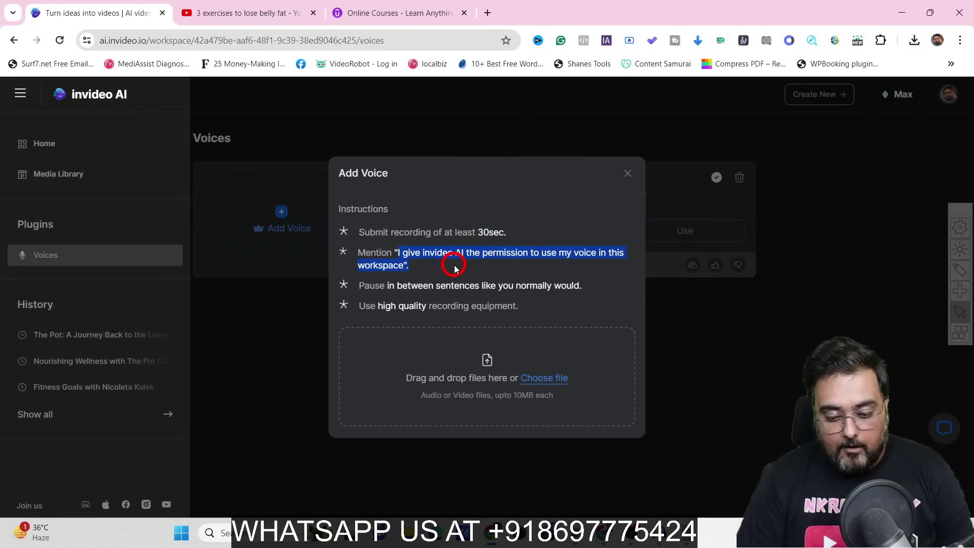
click(629, 174)
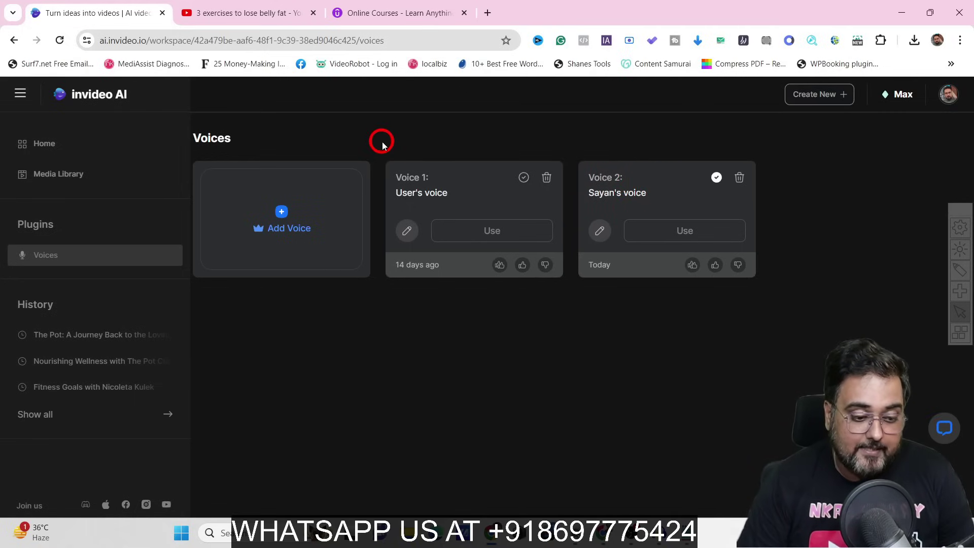
click(25, 151)
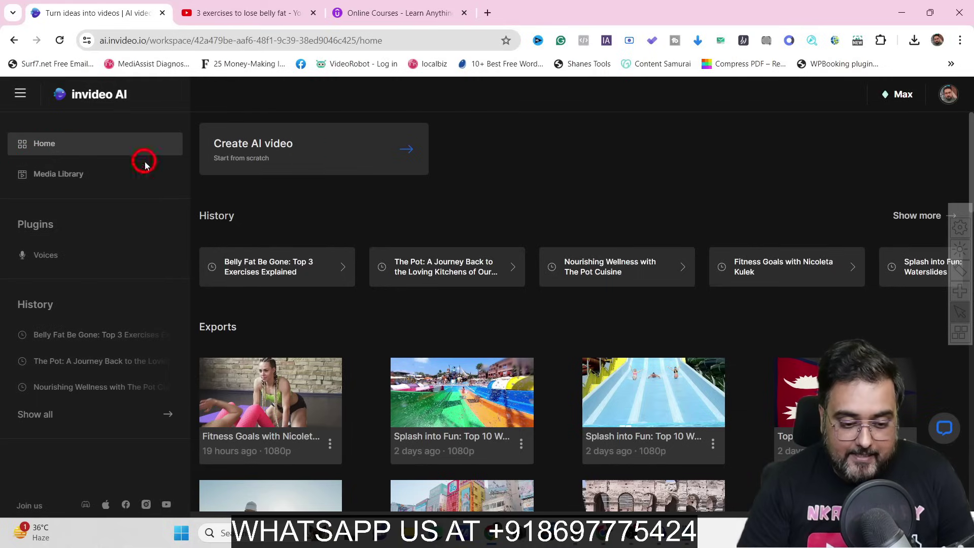
- Generate a new AI video from a pasted 50-second faceless-YouTube-with-AI Short prompt
click(311, 145)
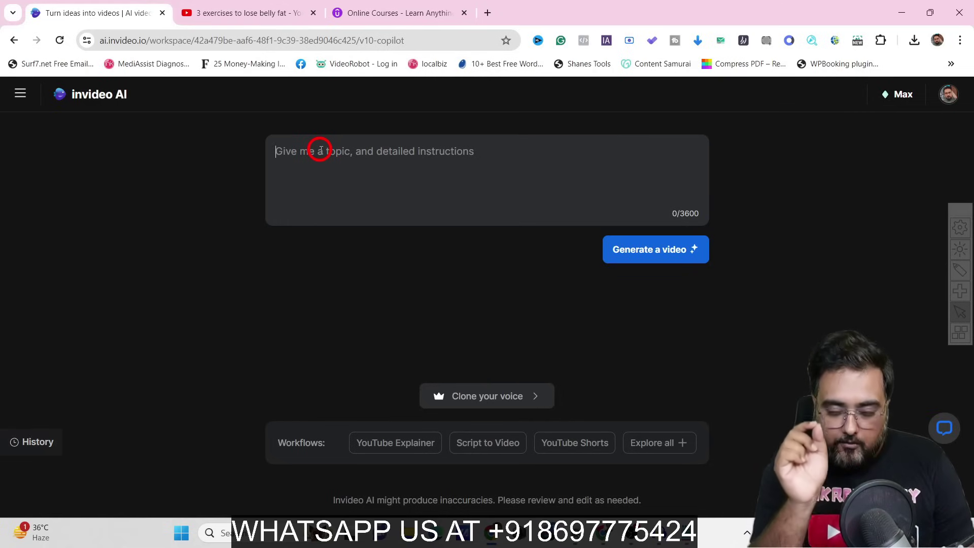
text(create a youtube short on how to make money on youtube without showing your face using ai tools. use sayan's voice. make it a 50 second long video.)
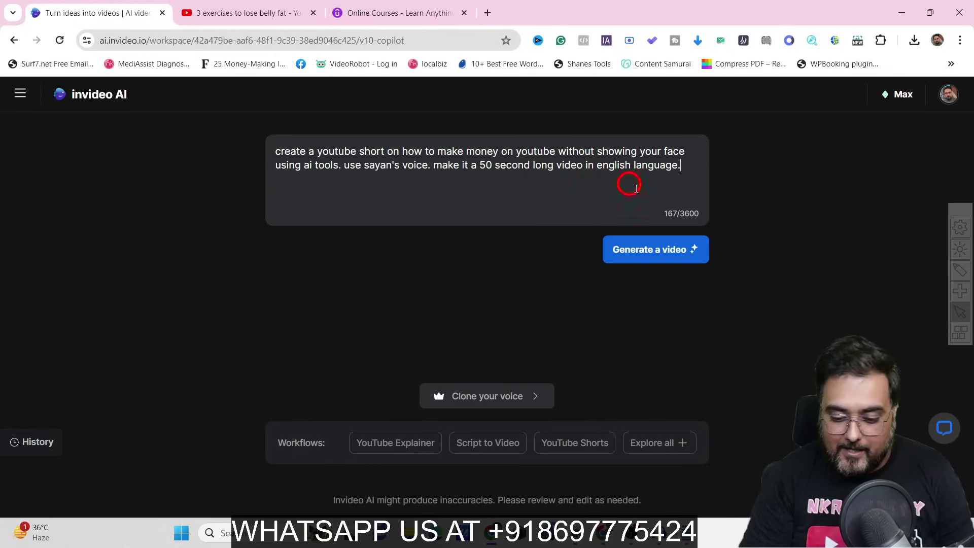
click(666, 258)
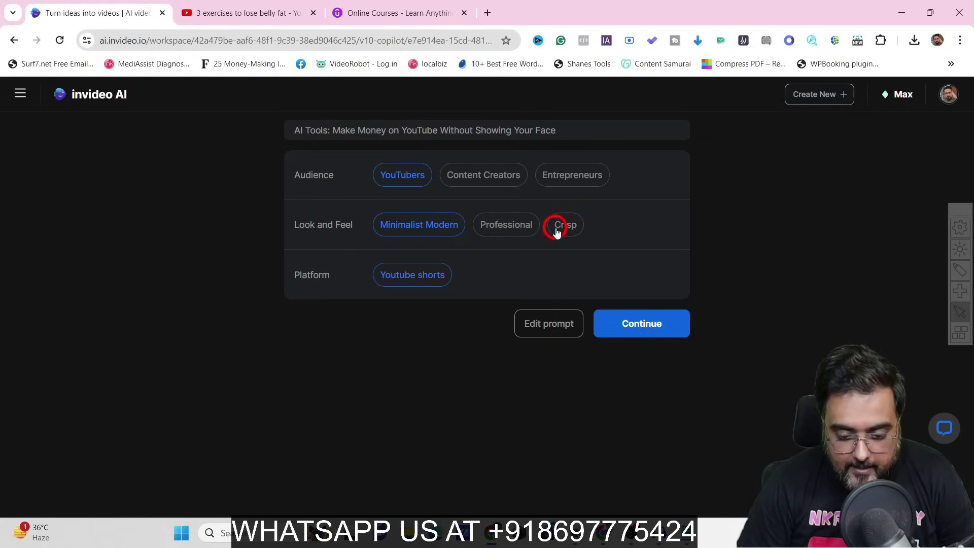
- Choose the Professional look and feel, keeping YouTubers and Youtube shorts, and continue
click(509, 225)
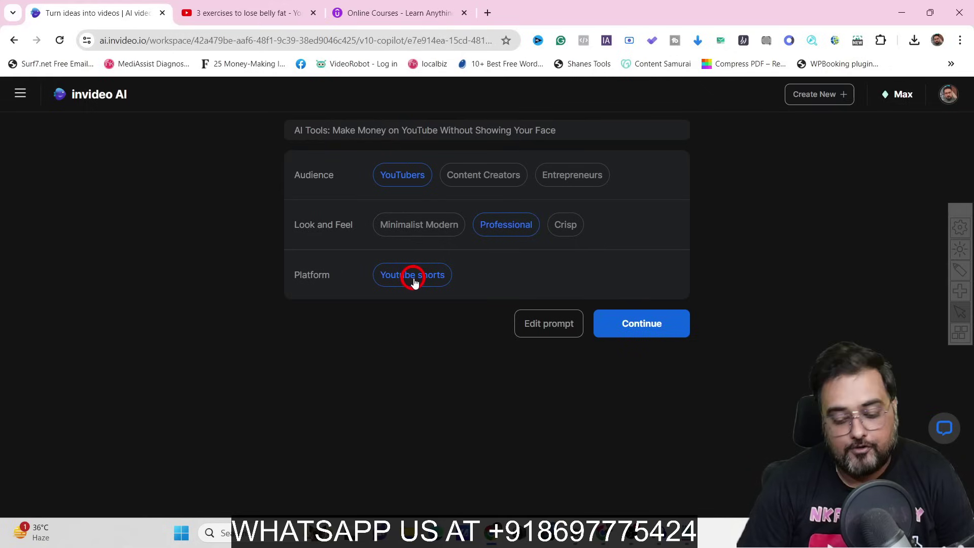
click(645, 324)
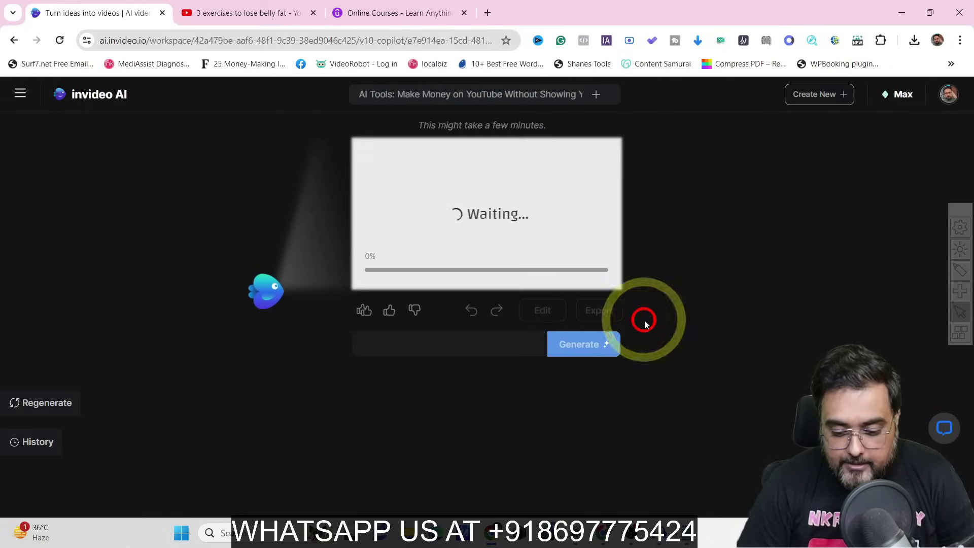